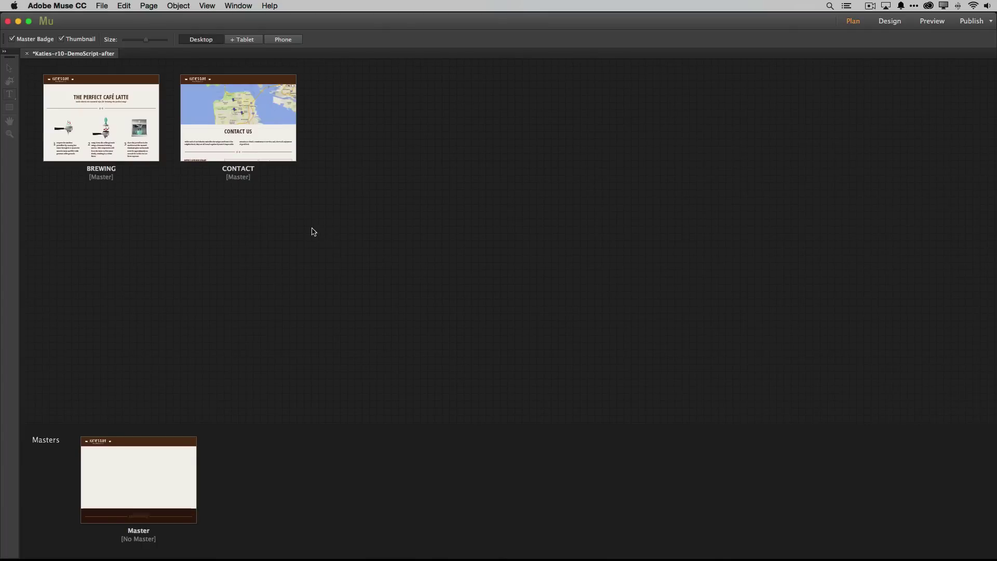
Add a new page named LOCATIONS after BREWING in the site plan.
{"action": "mouse_move", "coordinate": [198, 164]}
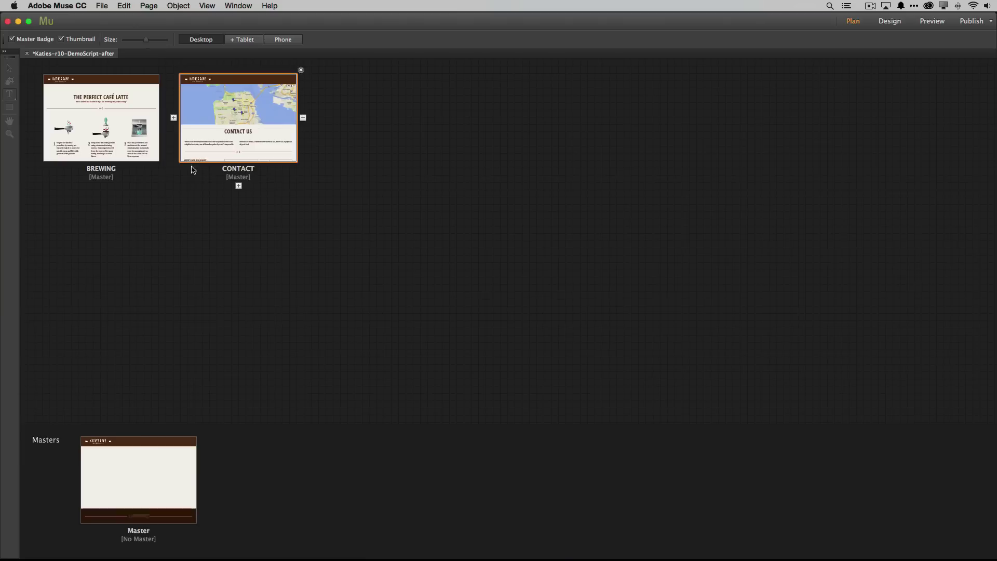
{"action": "mouse_move", "coordinate": [169, 152]}
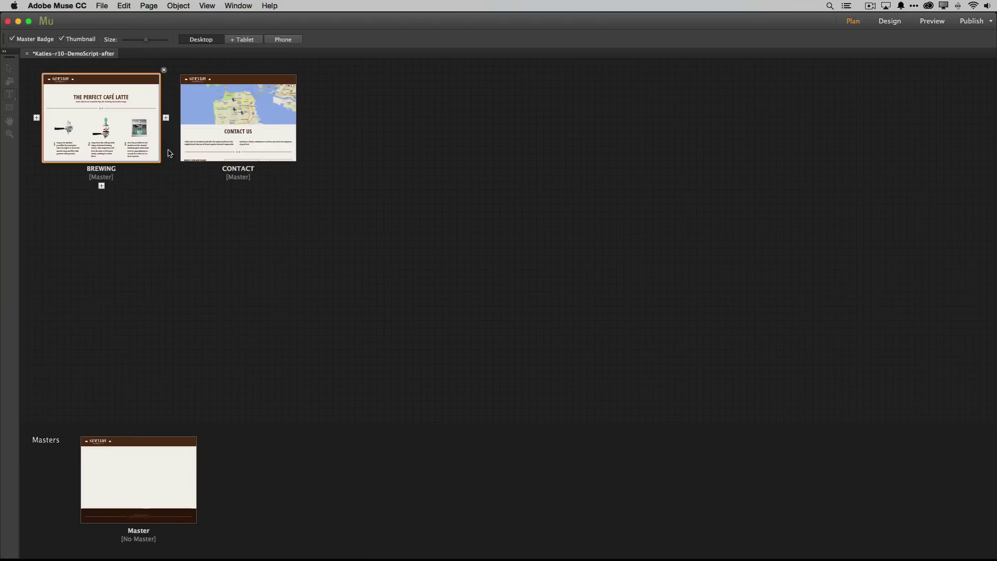
{"action": "left_click", "coordinate": [166, 118]}
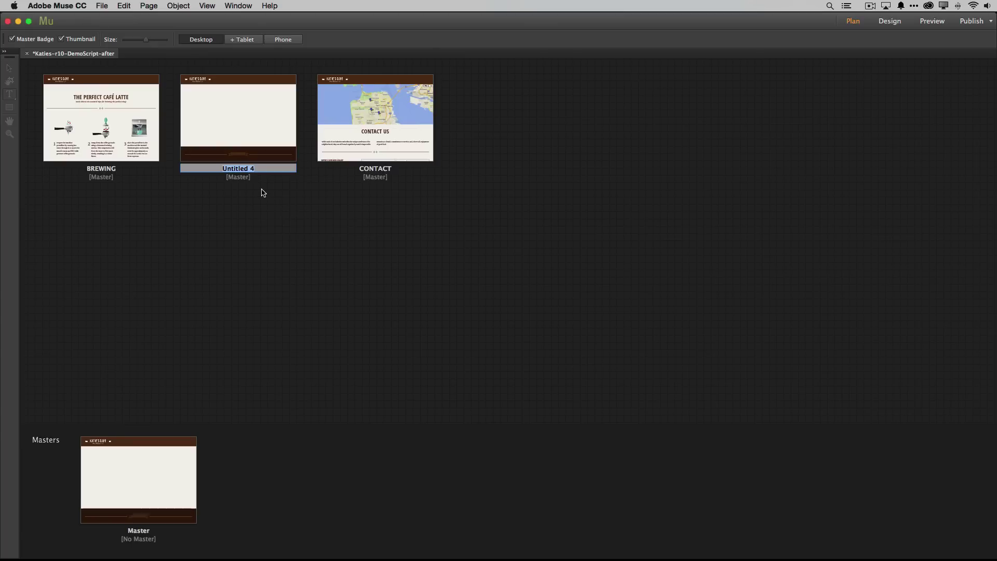
{"action": "type", "text": "LOCATIONS"}
{"action": "key", "text": "Return"}
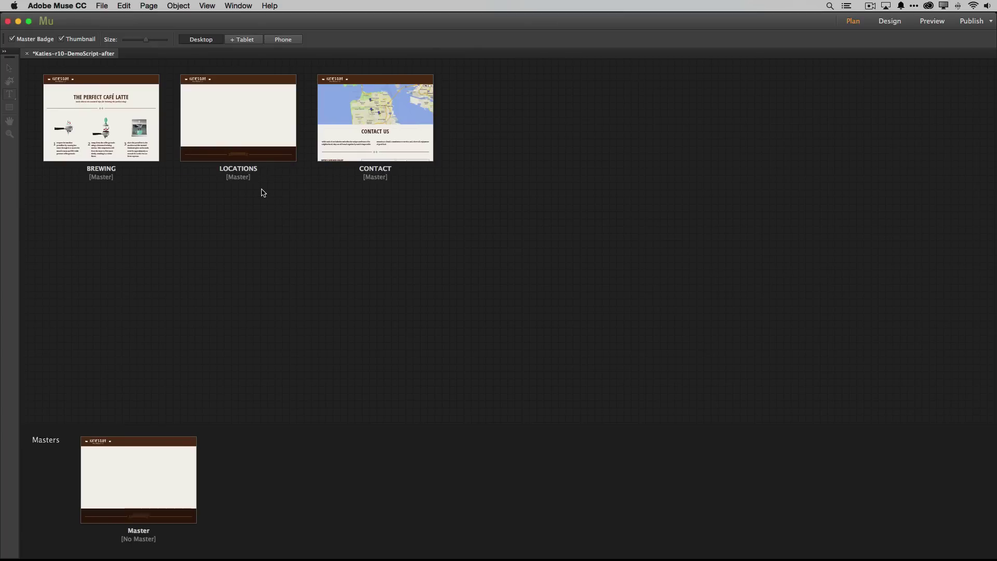
Open the LOCATIONS page in Design view with the Selection tool active.
{"action": "double_click", "coordinate": [233, 125]}
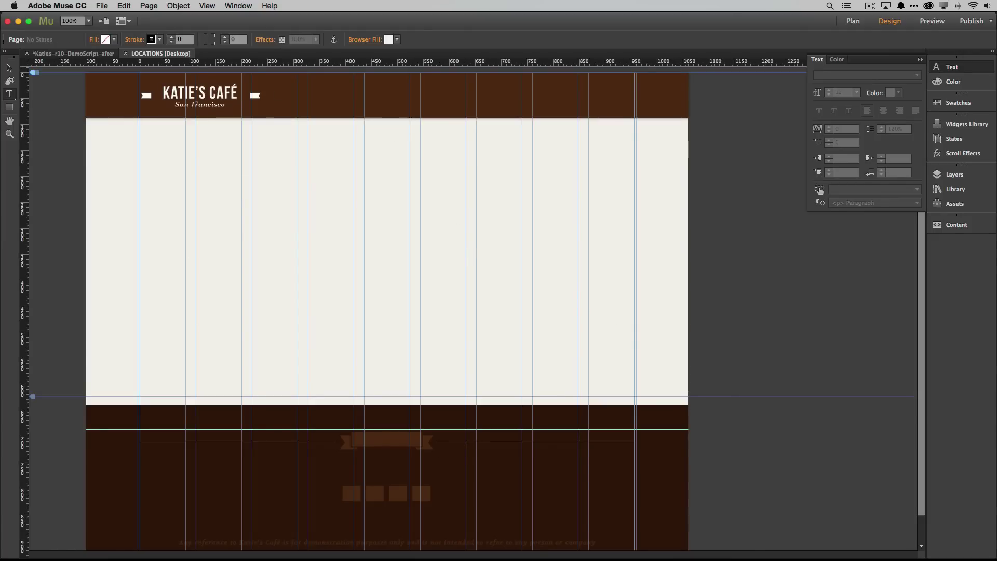
{"action": "left_click", "coordinate": [9, 68]}
{"action": "key", "text": "super+Tab"}
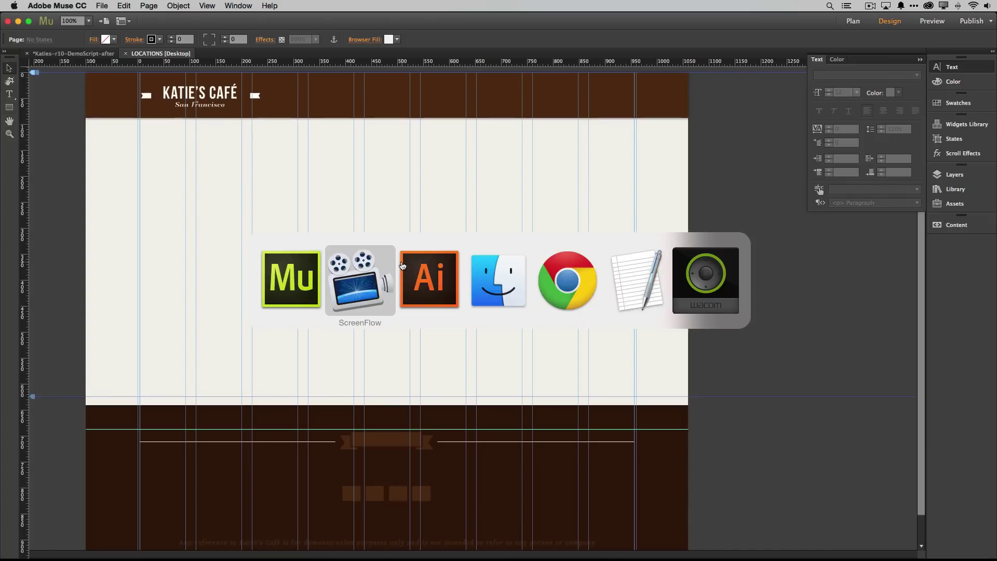
In Illustrator, direct-select Montana and Wyoming to show each state is its own shape.
{"action": "key", "text": "super+Tab"}
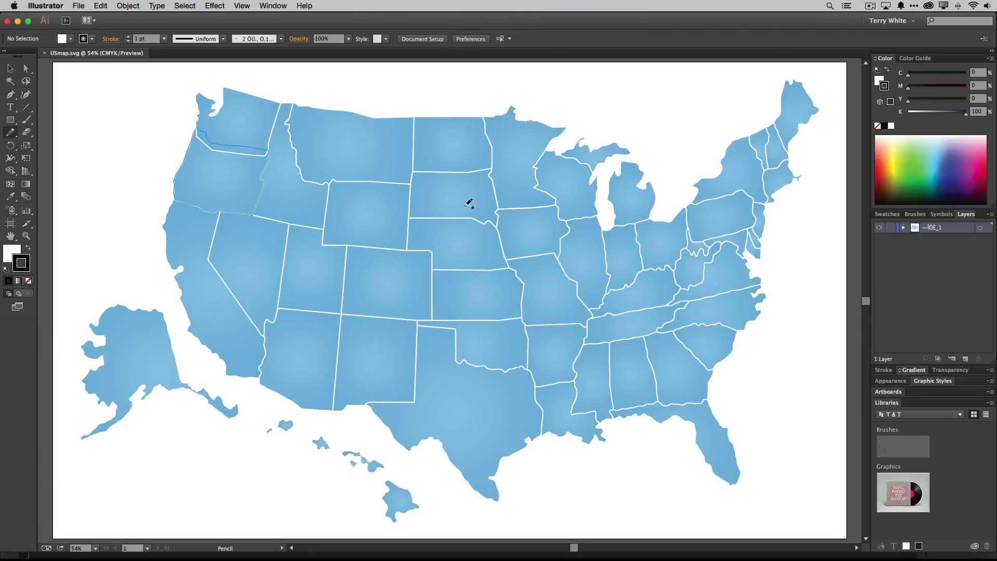
{"action": "left_click", "coordinate": [26, 68]}
{"action": "left_click", "coordinate": [64, 92]}
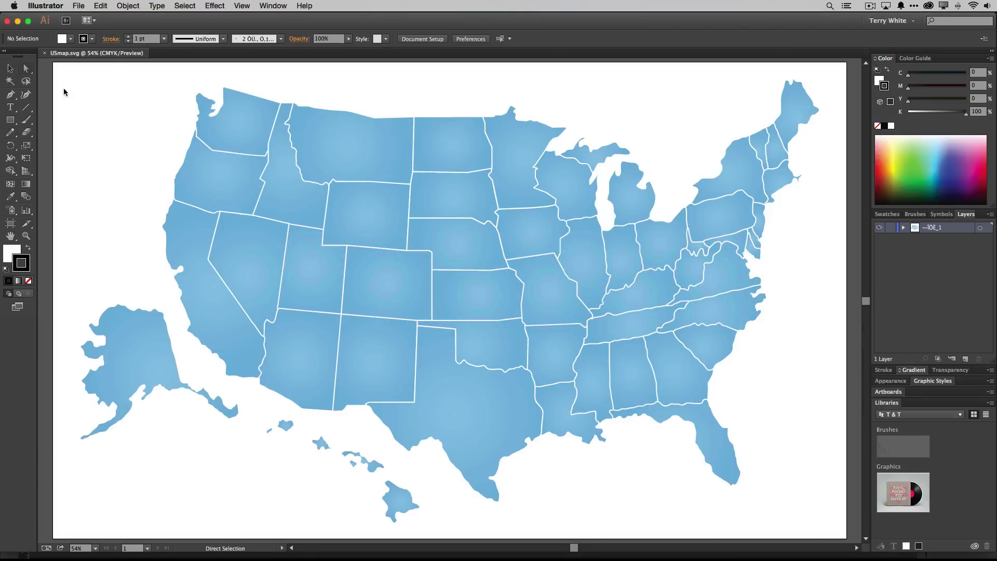
{"action": "left_click", "coordinate": [344, 165]}
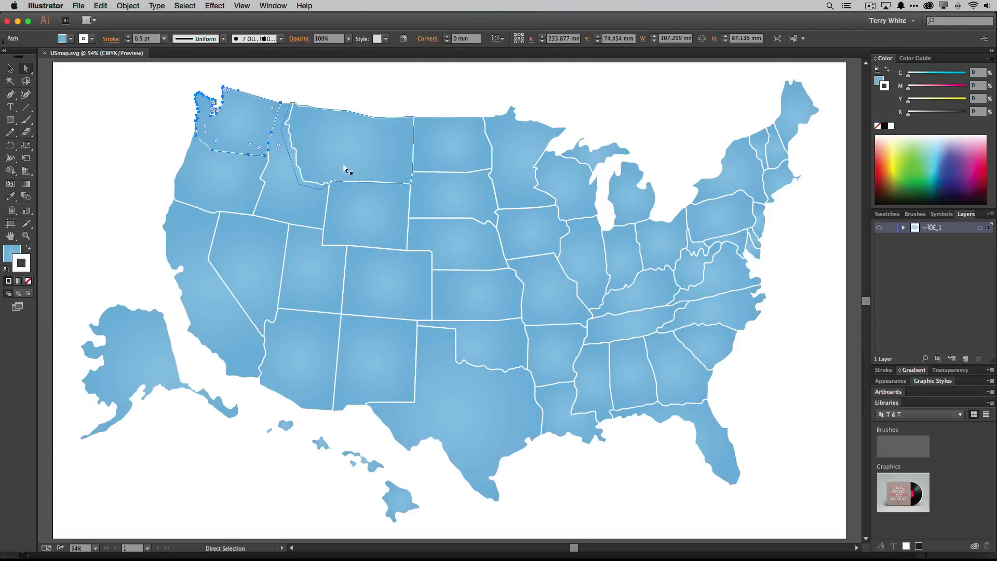
{"action": "left_click", "coordinate": [371, 224]}
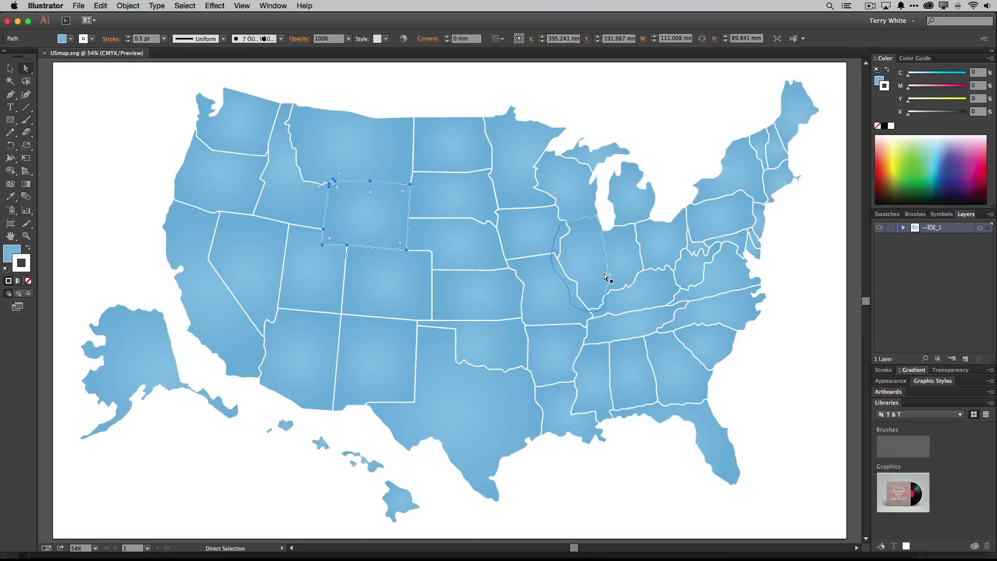
{"action": "left_click", "coordinate": [11, 68]}
{"action": "left_click", "coordinate": [89, 103]}
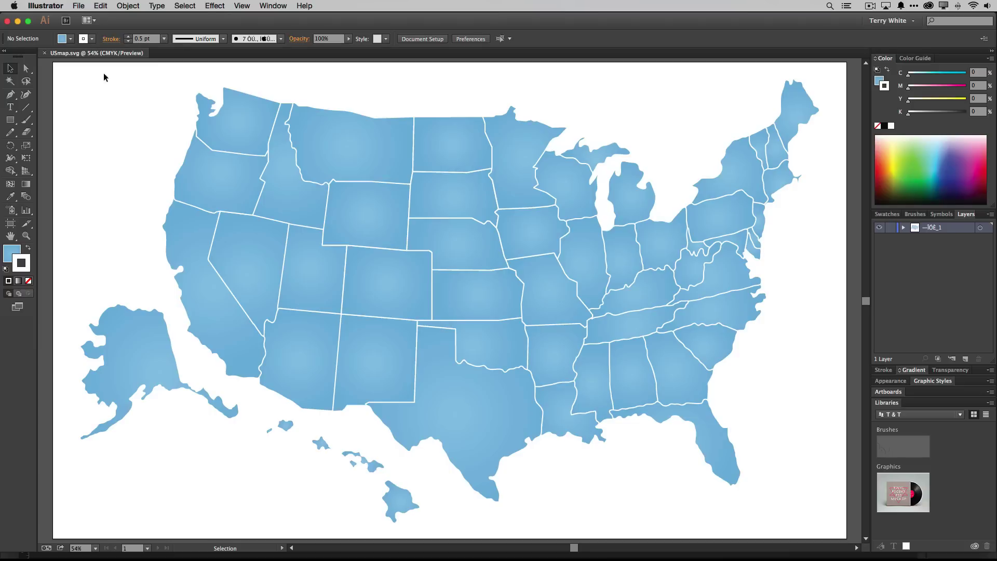
Save the map as USmap.svg in SVG format, accepting the default SVG options.
{"action": "left_click", "coordinate": [79, 7]}
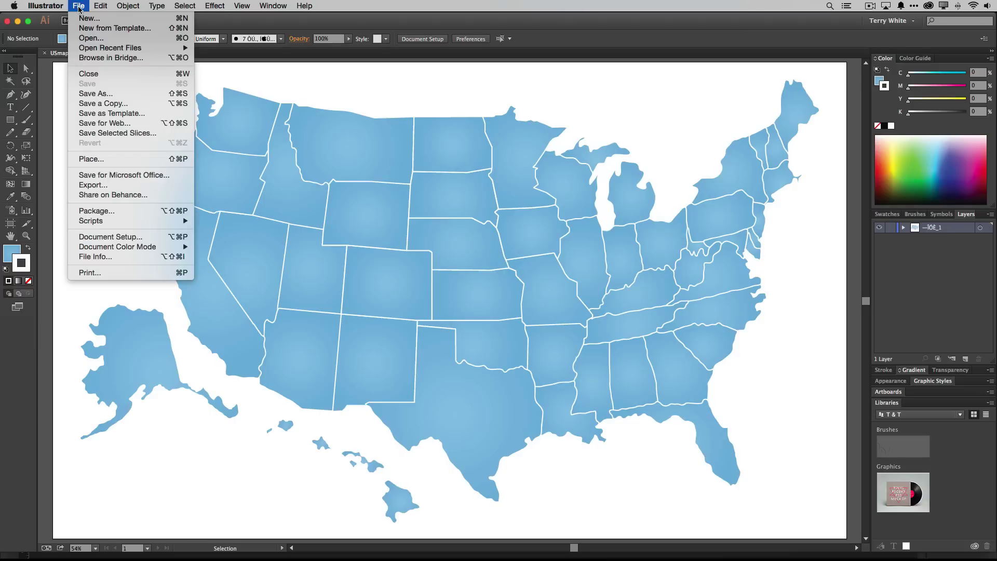
{"action": "left_click", "coordinate": [119, 94]}
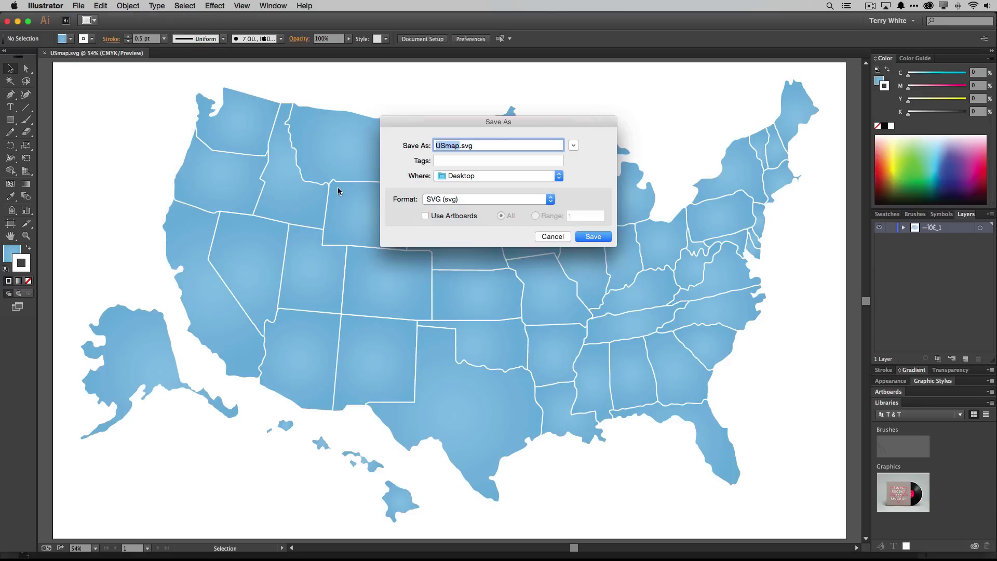
{"action": "left_click", "coordinate": [473, 200]}
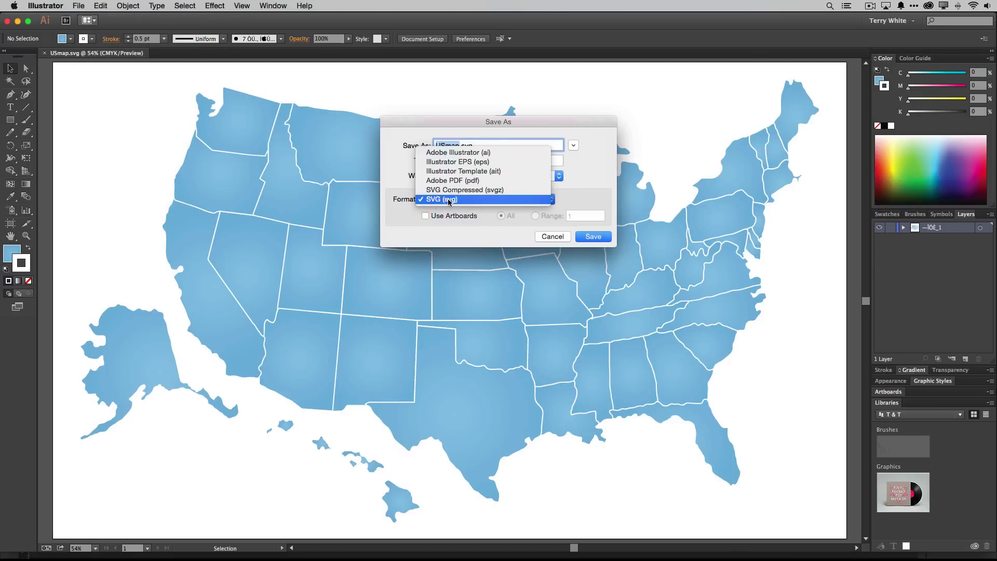
{"action": "left_click", "coordinate": [448, 199]}
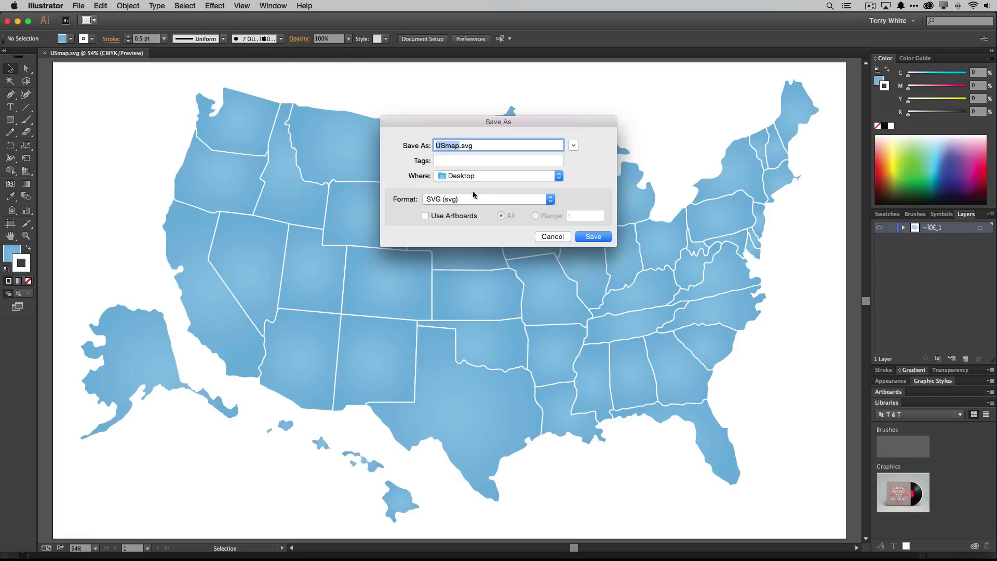
{"action": "left_click", "coordinate": [587, 238]}
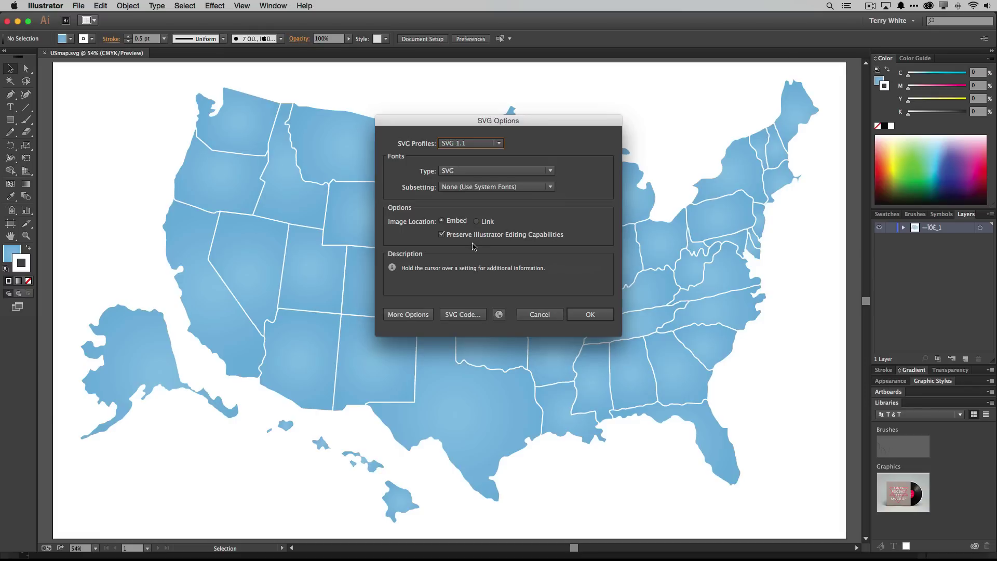
{"action": "left_click", "coordinate": [442, 235]}
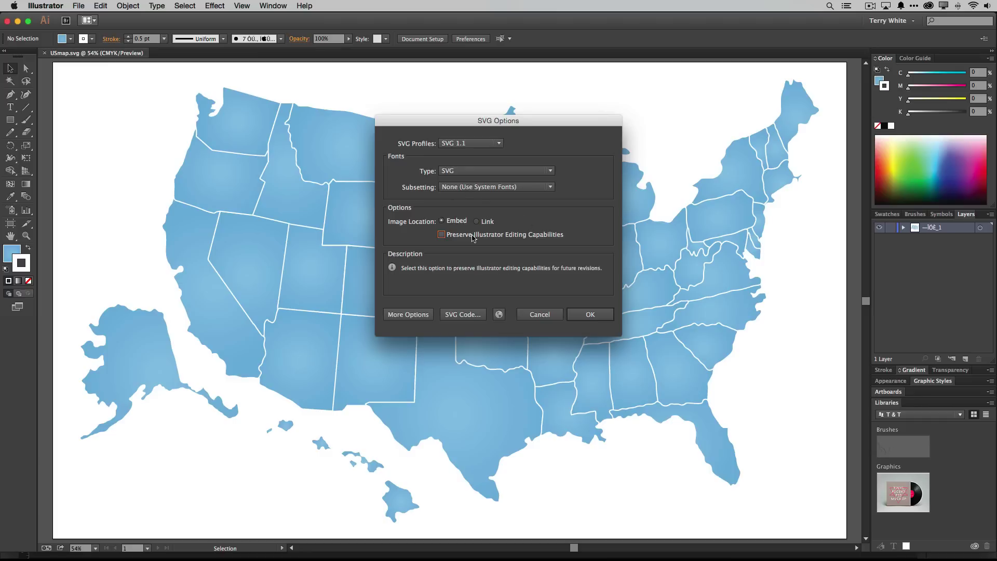
{"action": "left_click", "coordinate": [580, 315]}
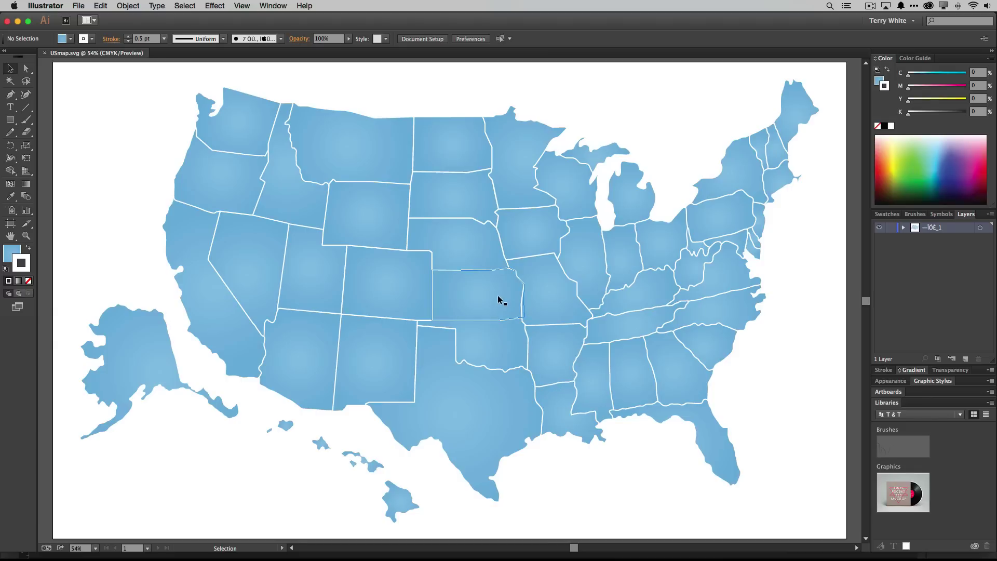
Back in Muse, load USmap.svg from the Desktop with File > Place.
{"action": "key", "text": "super+Tab"}
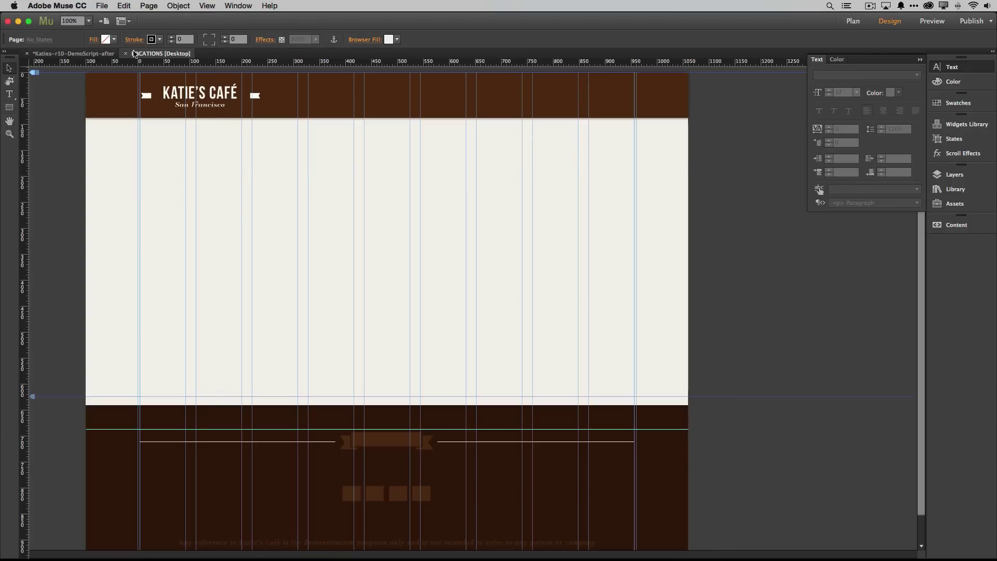
{"action": "left_click", "coordinate": [100, 7]}
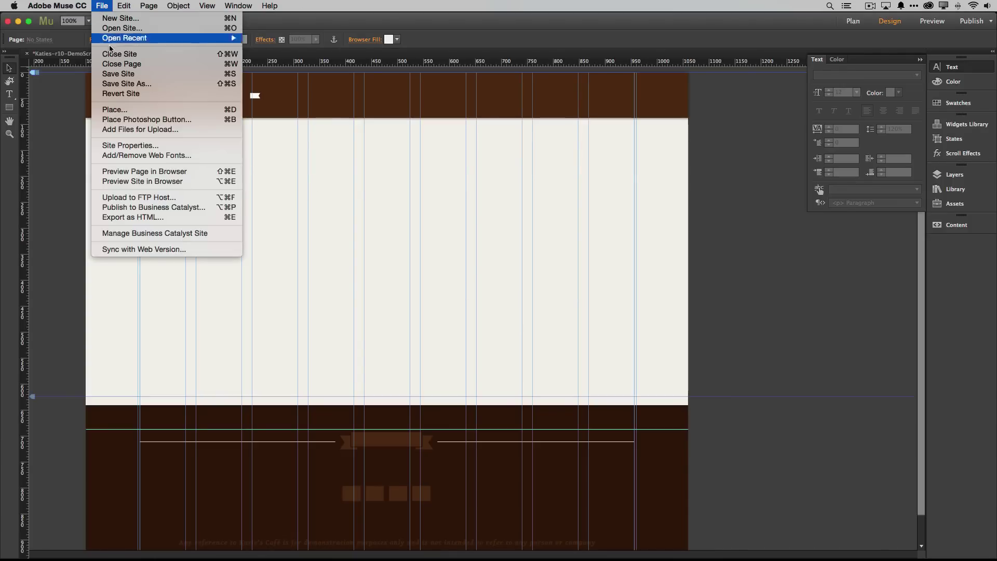
{"action": "left_click", "coordinate": [123, 110]}
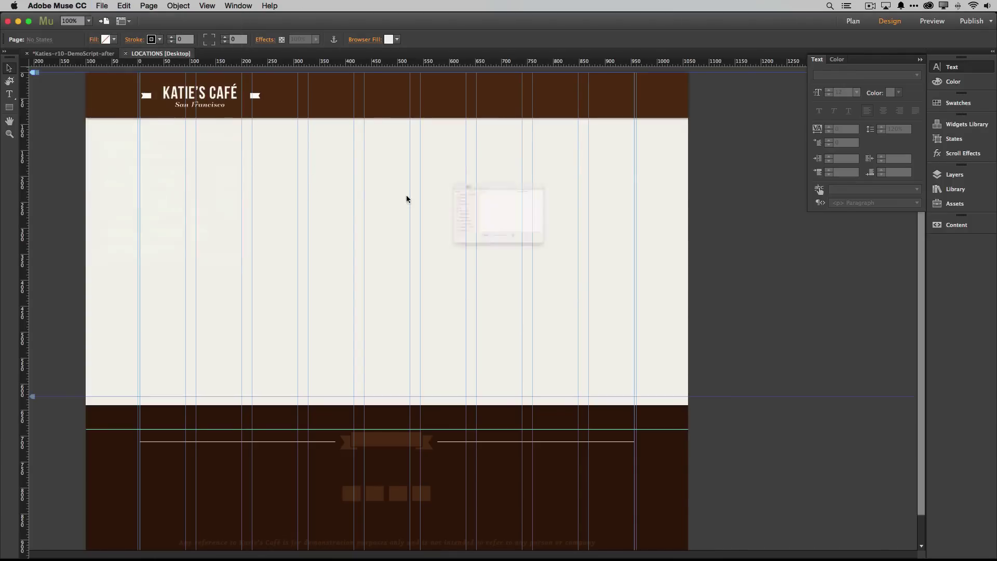
{"action": "left_click", "coordinate": [462, 138]}
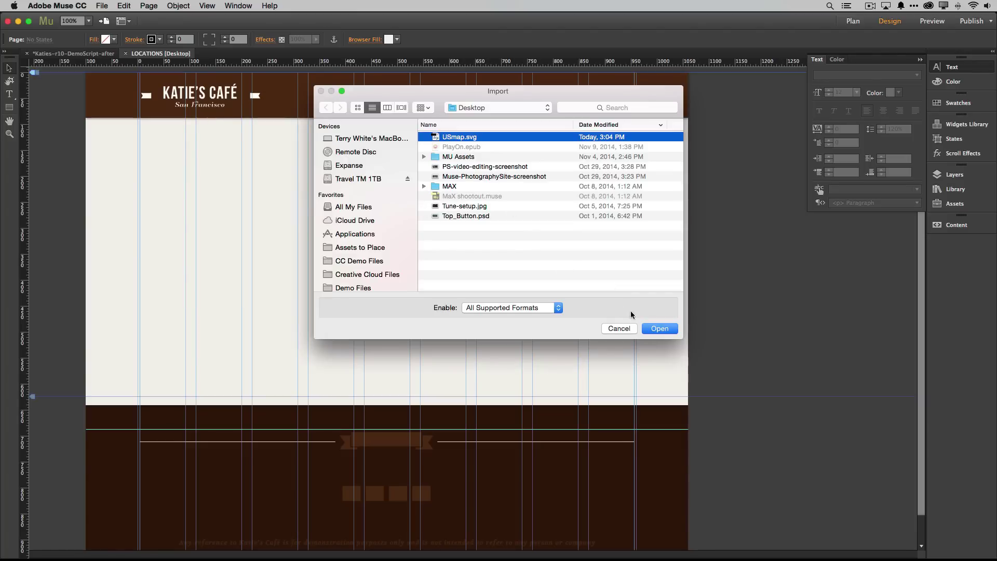
{"action": "left_click", "coordinate": [618, 328]}
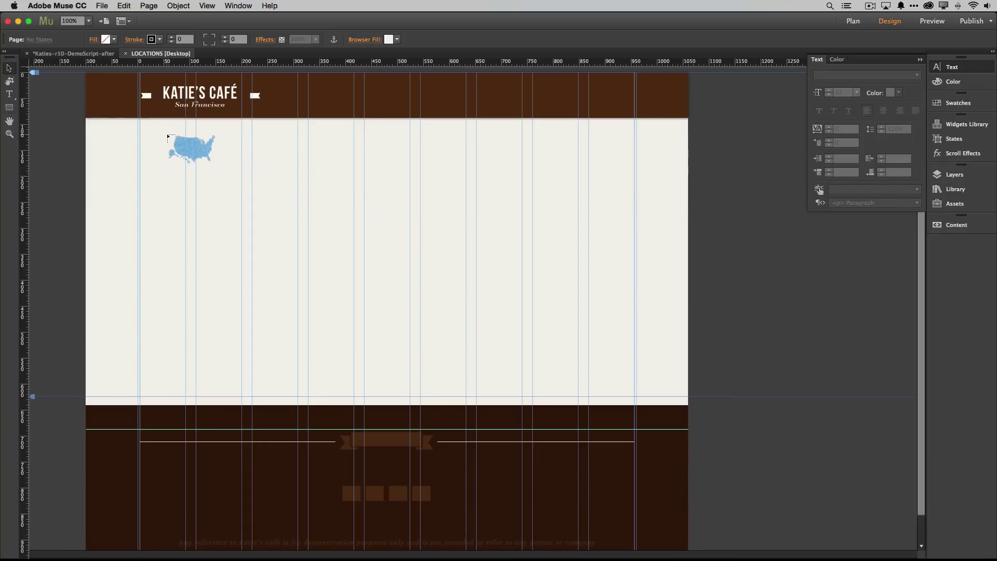
Place the map at the content area's top-left and enlarge it to about 934 × 958 px.
{"action": "left_click_drag", "start_coordinate": [167, 135], "coordinate": [263, 189]}
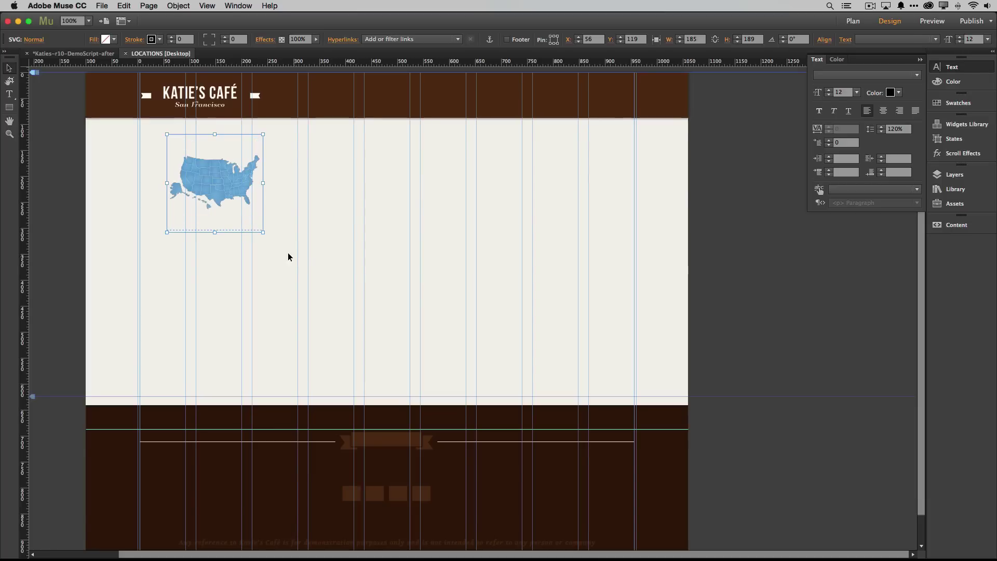
{"action": "left_click_drag", "start_coordinate": [220, 192], "coordinate": [192, 179]}
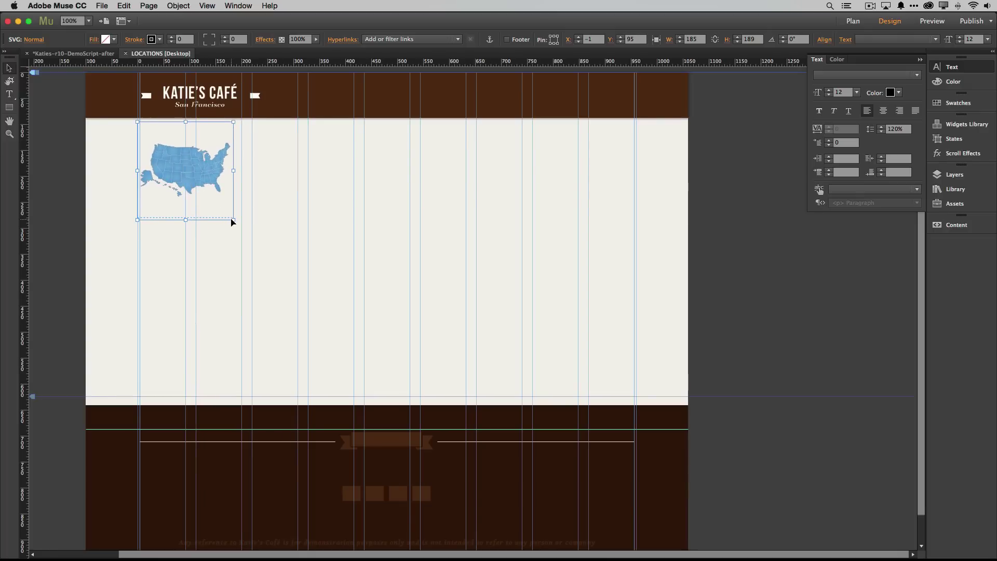
{"action": "left_click_drag", "start_coordinate": [233, 219], "coordinate": [623, 471]}
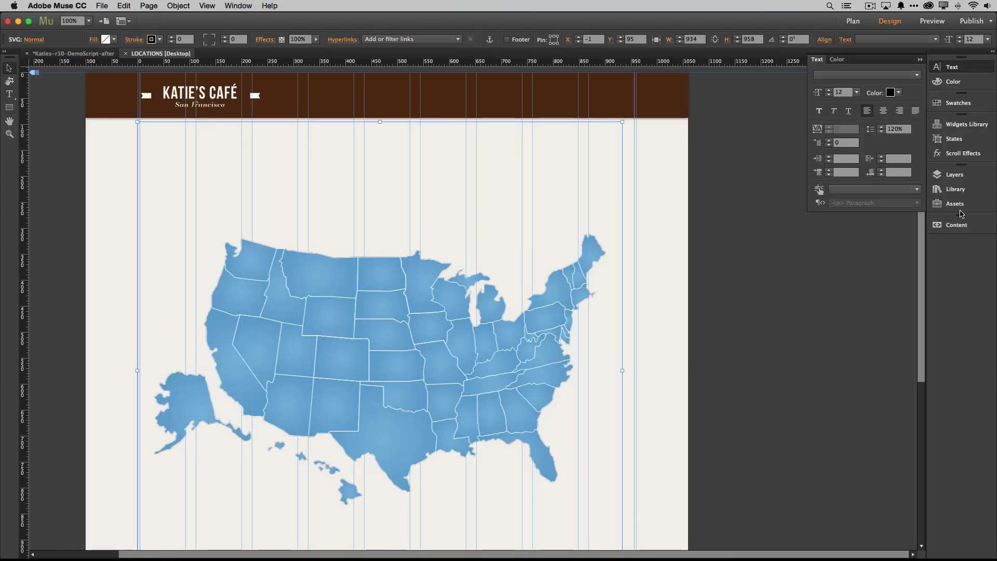
In the Widgets Library, expand Compositions and select the Tooltip widget.
{"action": "left_click", "coordinate": [966, 124]}
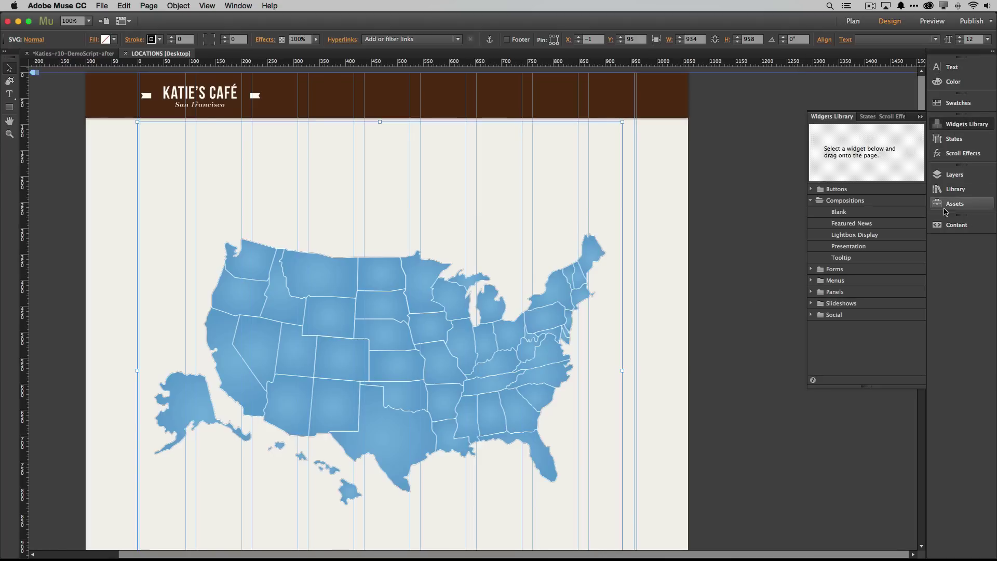
{"action": "left_click", "coordinate": [833, 201]}
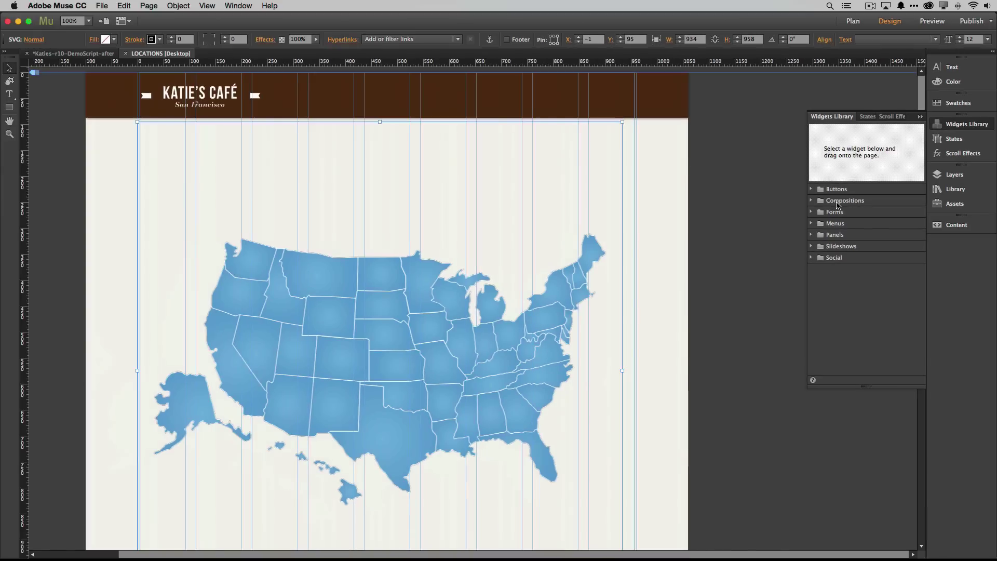
{"action": "left_click", "coordinate": [814, 202]}
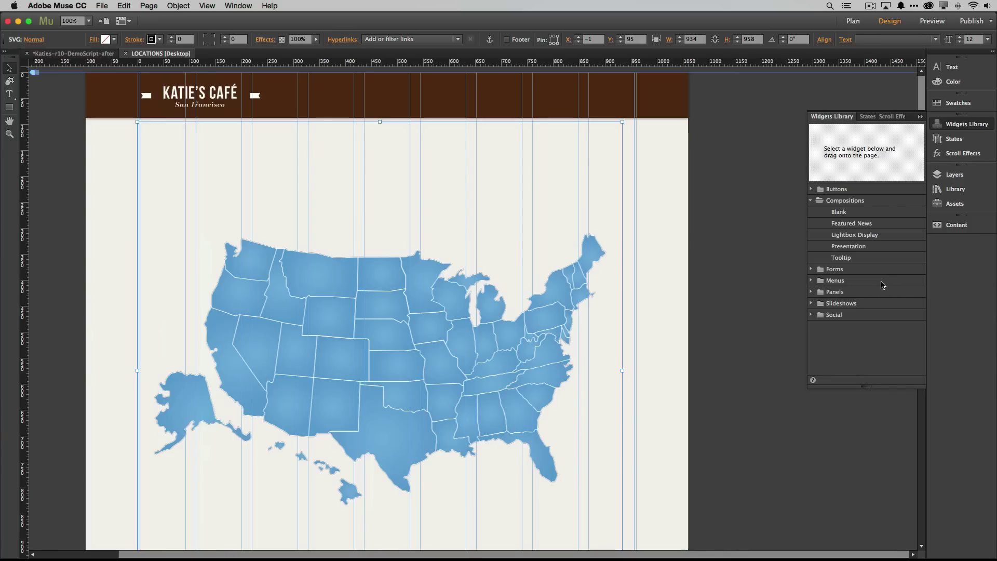
{"action": "left_click", "coordinate": [856, 257]}
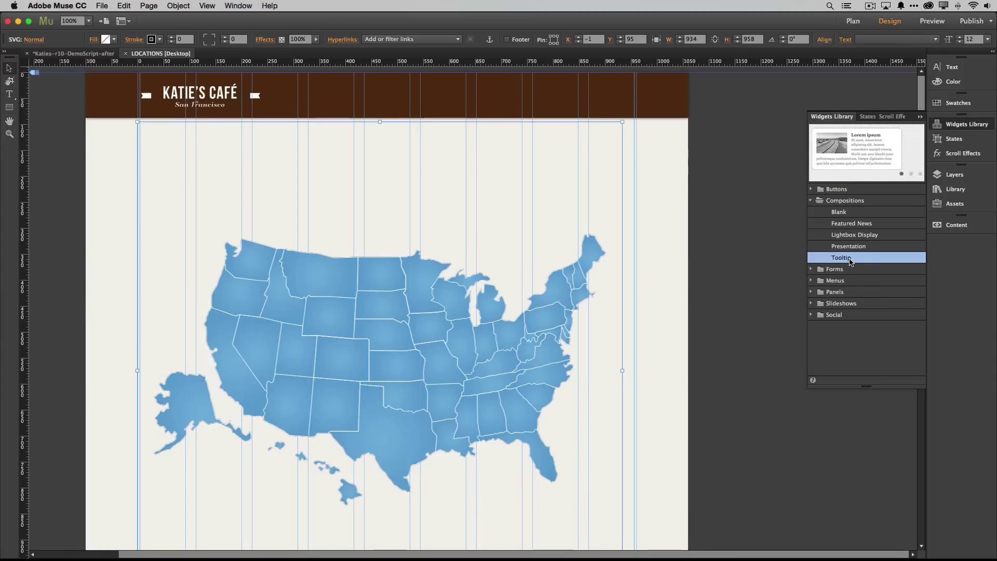
Drag the Tooltip composition widget onto the US map.
{"action": "left_click_drag", "start_coordinate": [850, 260], "coordinate": [448, 333]}
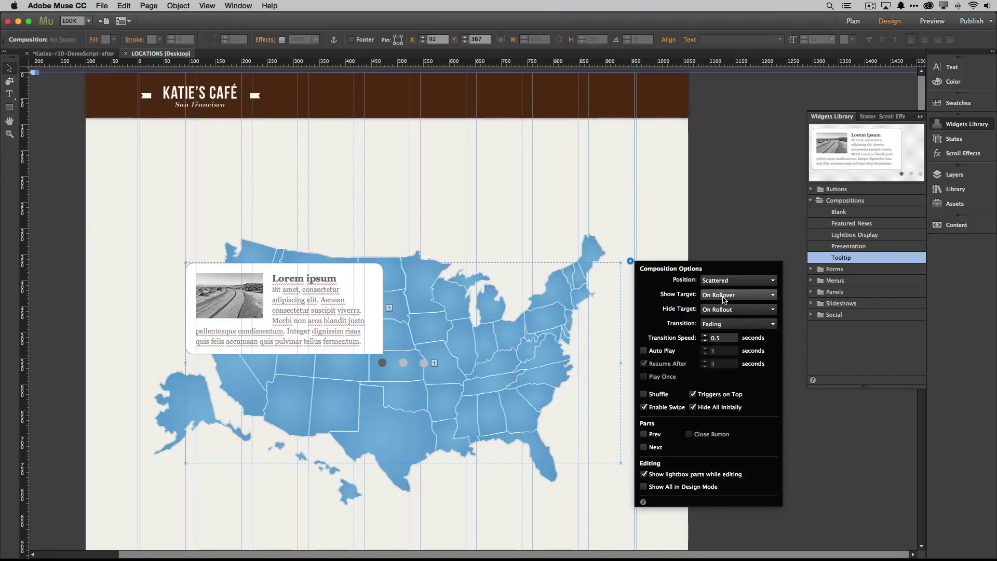
Keep Show Target on Rollover and set Hide Target to On Rollout of Trigger and Target.
{"action": "left_click", "coordinate": [724, 295]}
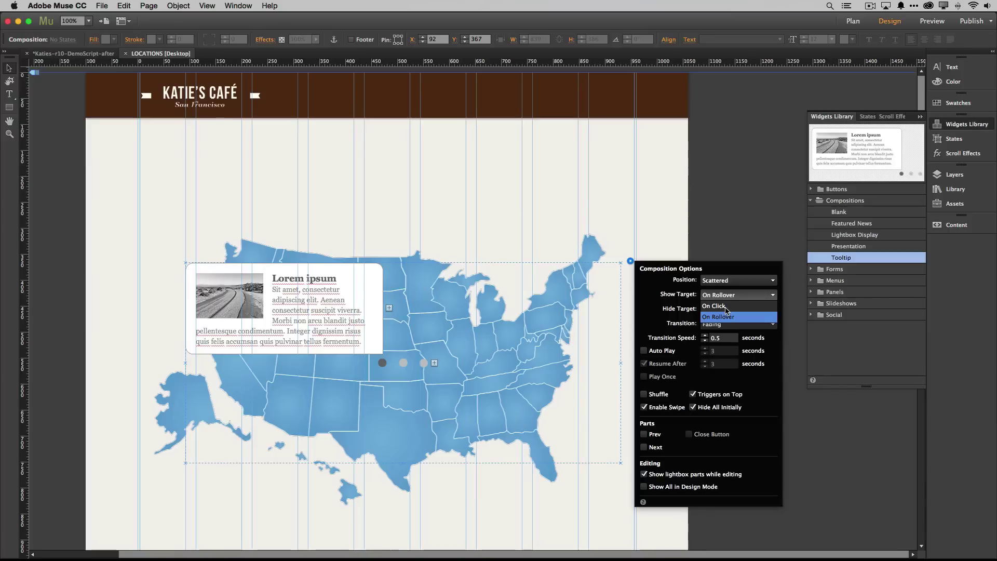
{"action": "left_click", "coordinate": [655, 309]}
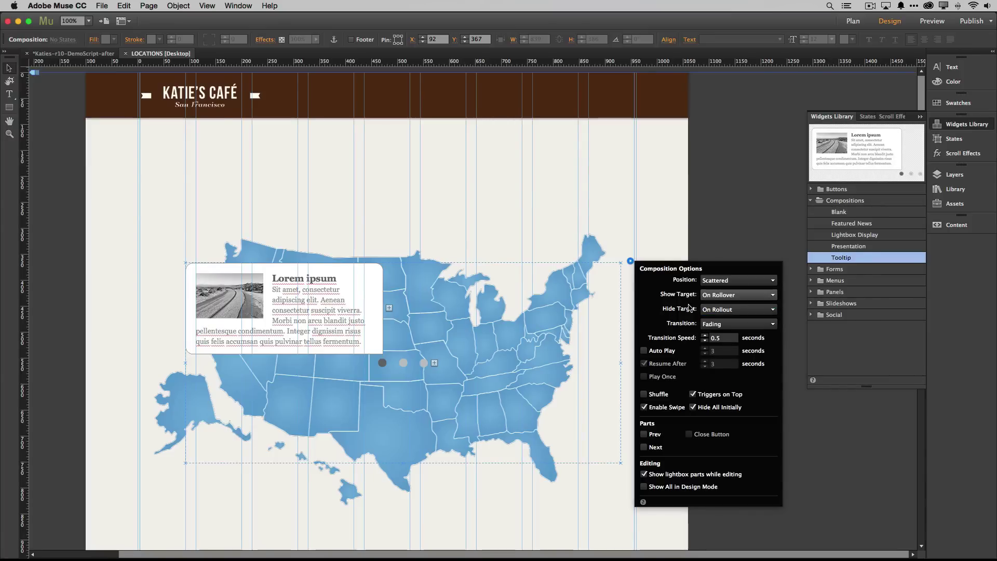
{"action": "left_click", "coordinate": [720, 311]}
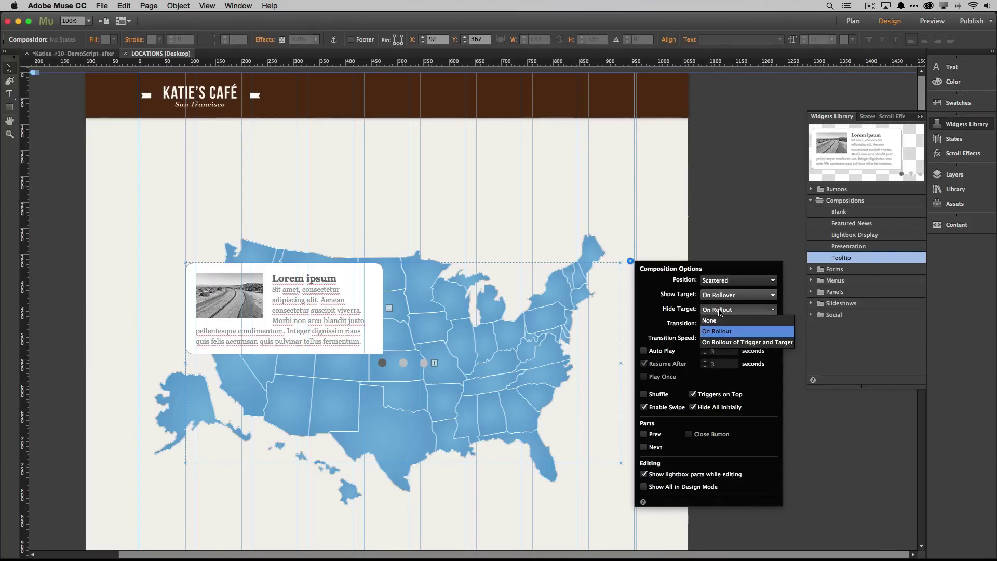
{"action": "left_click", "coordinate": [733, 344]}
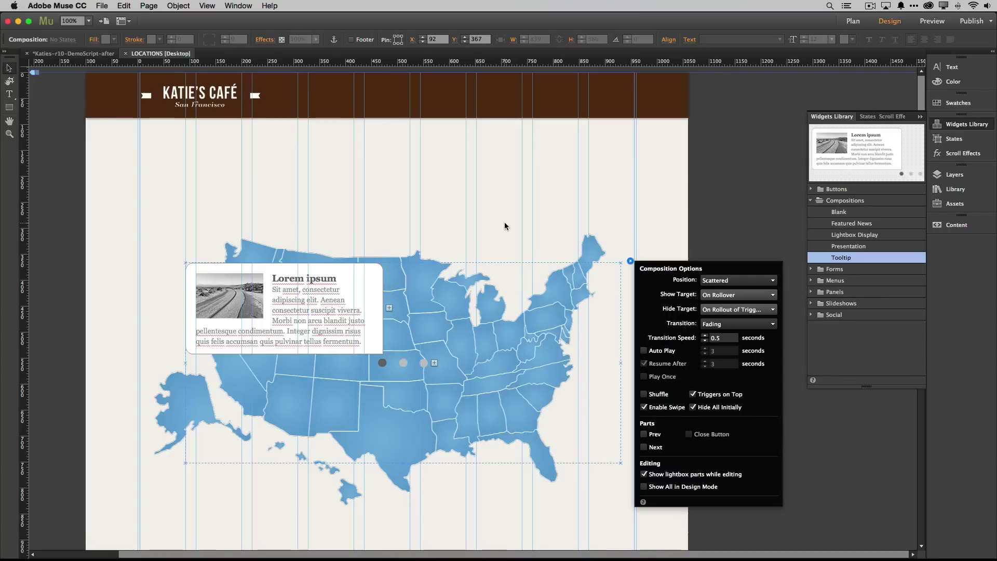
Select the third tooltip trigger and position it over Georgia at about 44 × 59 px.
{"action": "key", "text": "Escape"}
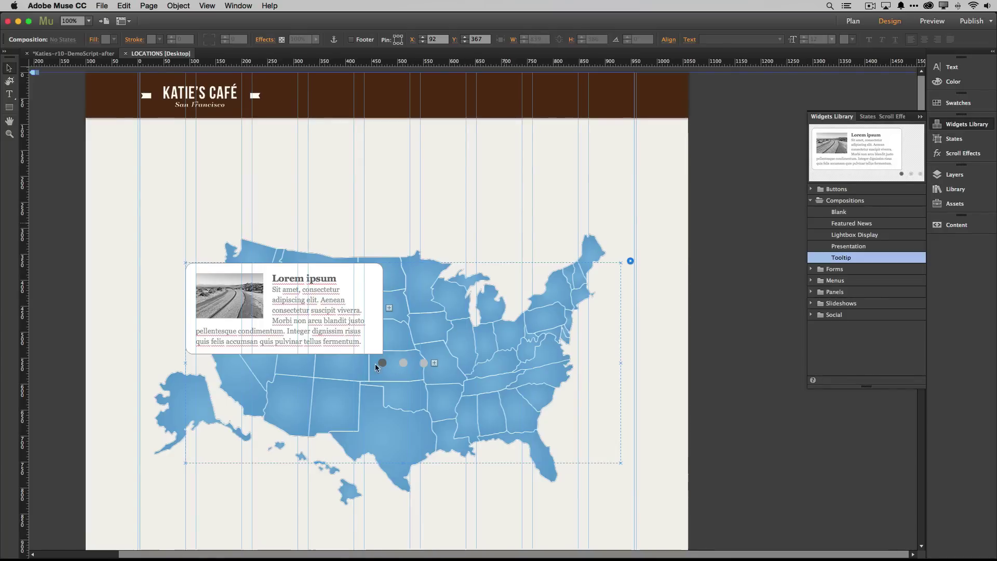
{"action": "left_click", "coordinate": [379, 364]}
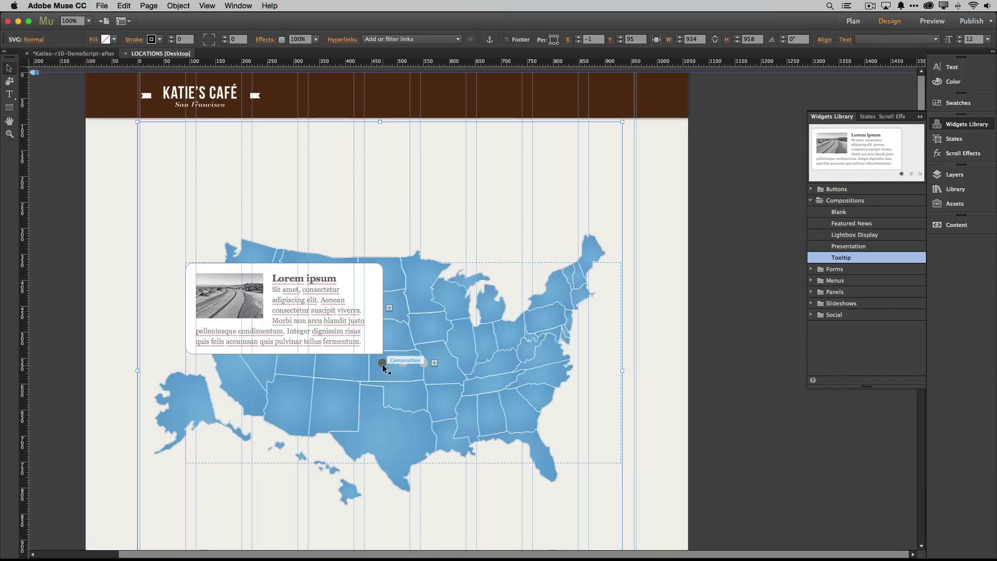
{"action": "left_click", "coordinate": [423, 363]}
{"action": "left_click", "coordinate": [423, 362]}
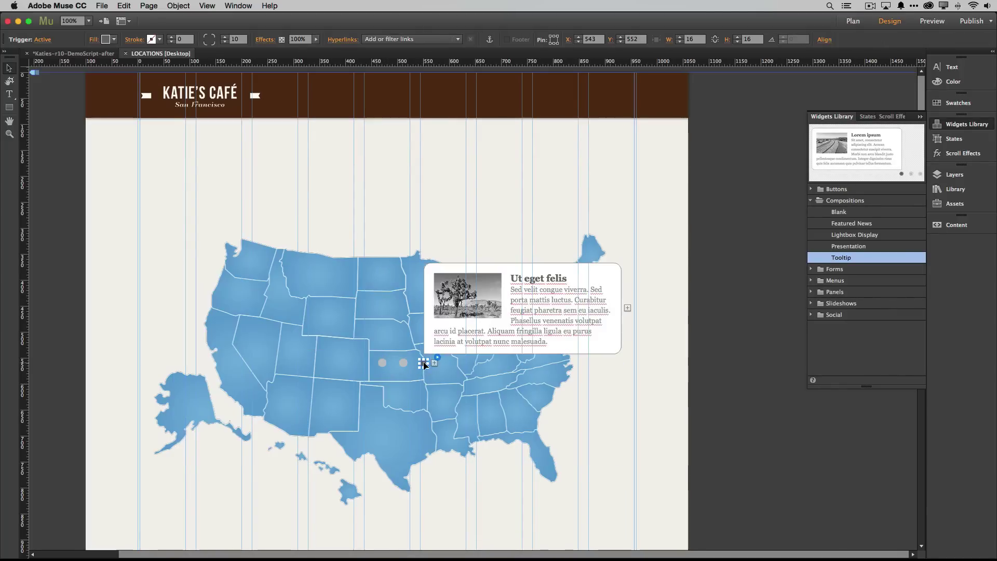
{"action": "left_click_drag", "start_coordinate": [425, 365], "coordinate": [510, 403]}
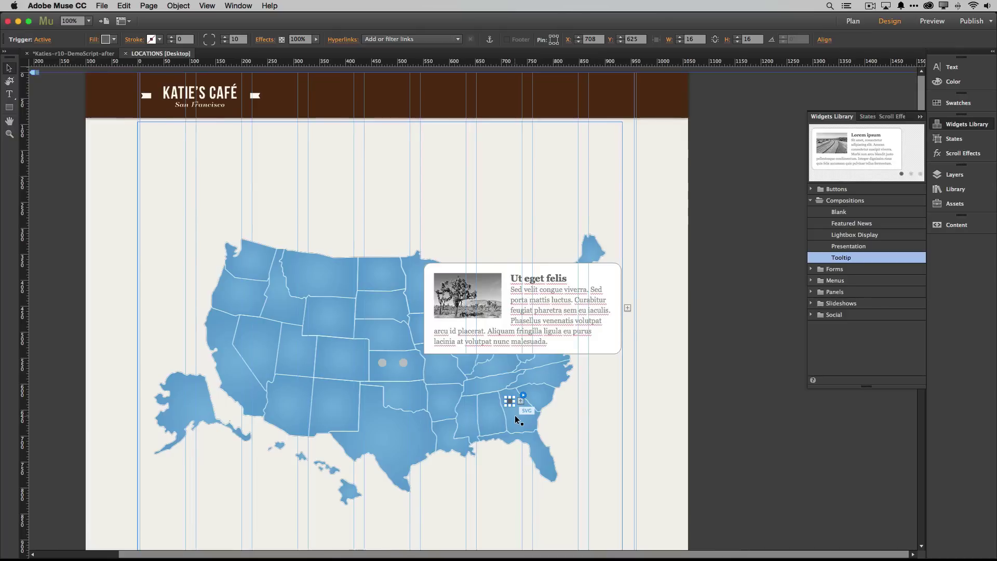
{"action": "mouse_move", "coordinate": [512, 403]}
{"action": "left_mouse_down"}
{"action": "mouse_move", "coordinate": [528, 419]}
{"action": "mouse_move", "coordinate": [524, 431]}
{"action": "mouse_move", "coordinate": [520, 391]}
{"action": "mouse_move", "coordinate": [529, 398]}
{"action": "left_mouse_up"}
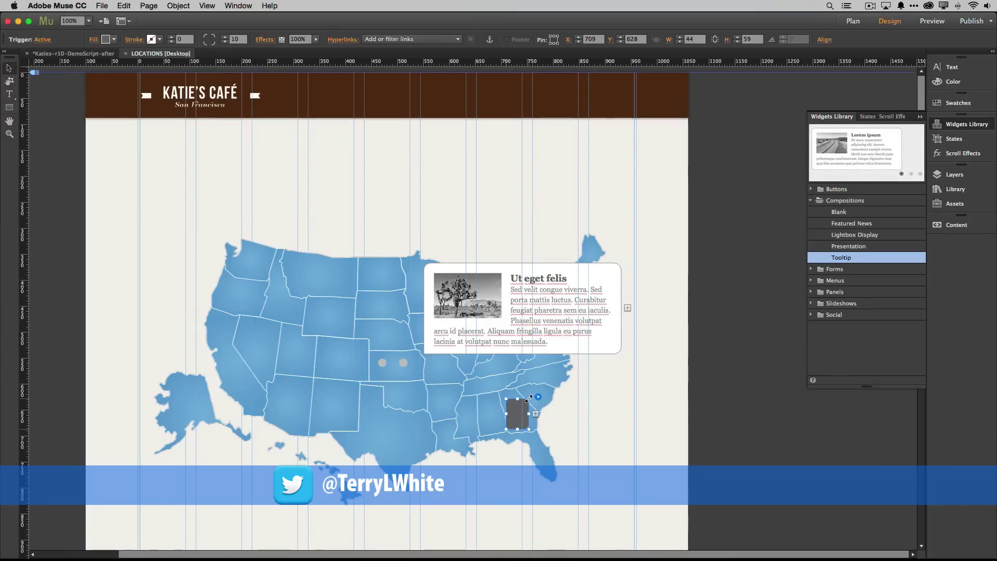
Move the pop-up below the map near Florida and retitle it Georgia.
{"action": "left_click", "coordinate": [507, 271]}
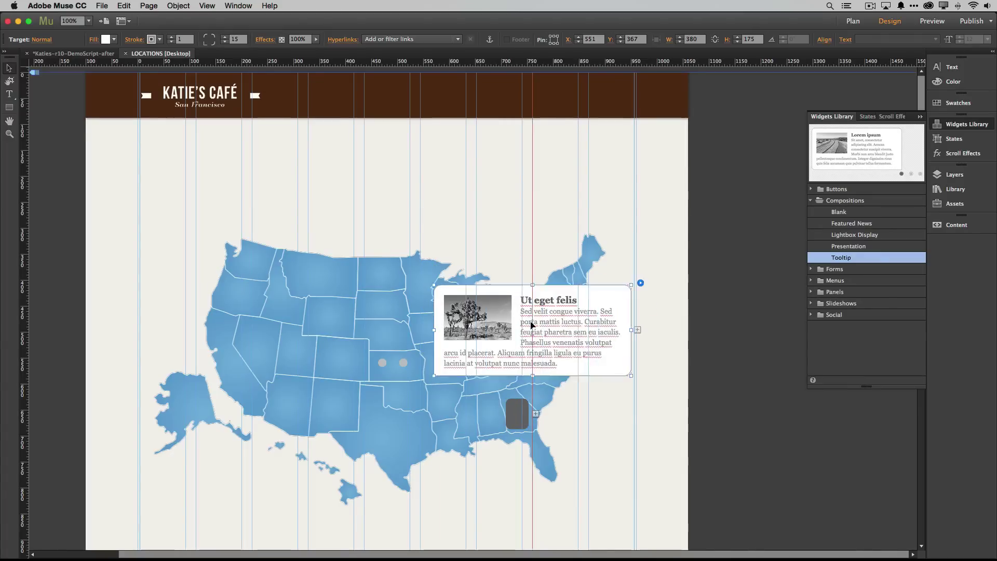
{"action": "left_click_drag", "start_coordinate": [531, 324], "coordinate": [555, 441]}
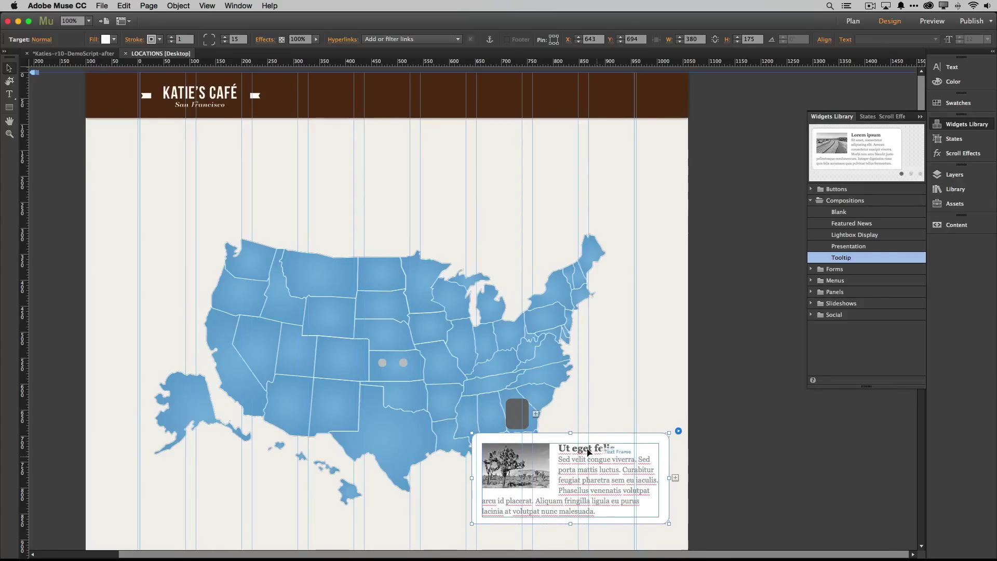
{"action": "left_click", "coordinate": [602, 450]}
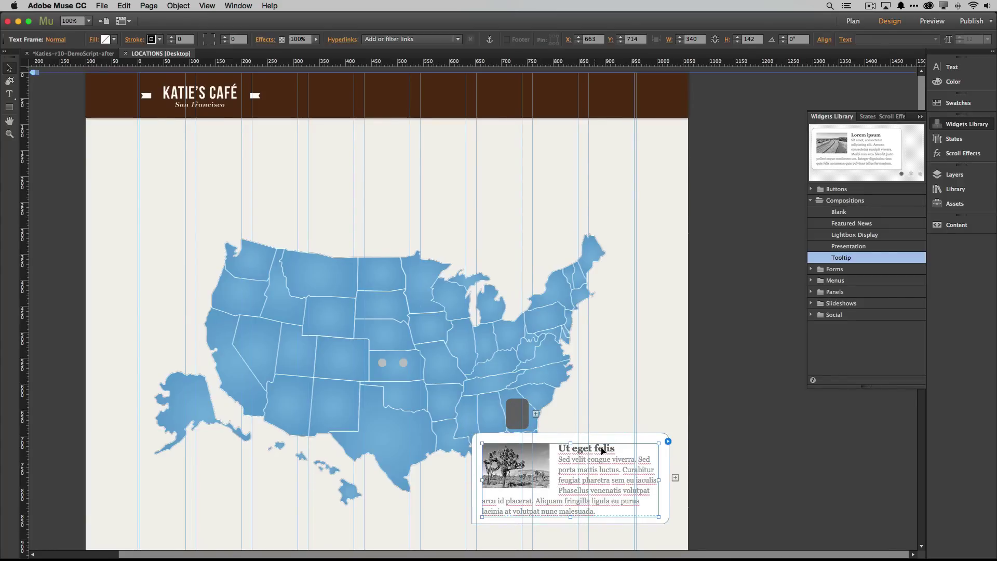
{"action": "double_click", "coordinate": [613, 450]}
{"action": "double_click", "coordinate": [606, 447]}
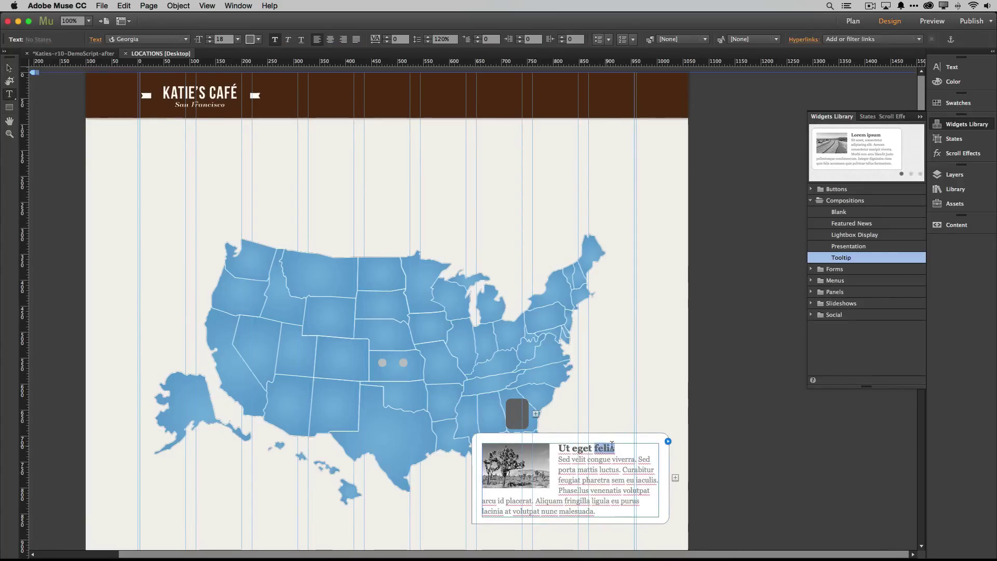
{"action": "left_click", "coordinate": [607, 446]}
{"action": "triple_click", "coordinate": [607, 445]}
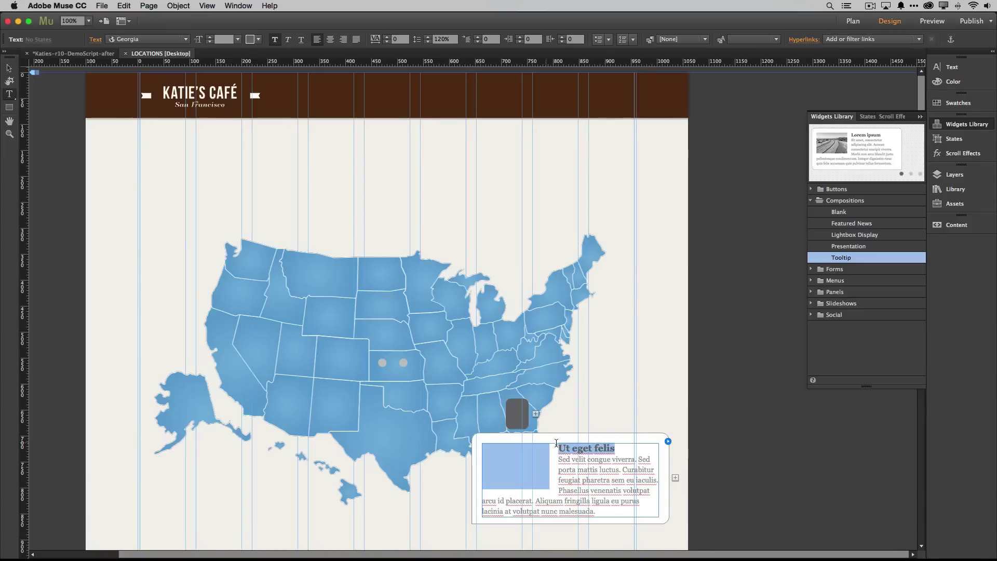
{"action": "key", "text": "Right"}
{"action": "left_click_drag", "start_coordinate": [615, 447], "coordinate": [558, 448]}
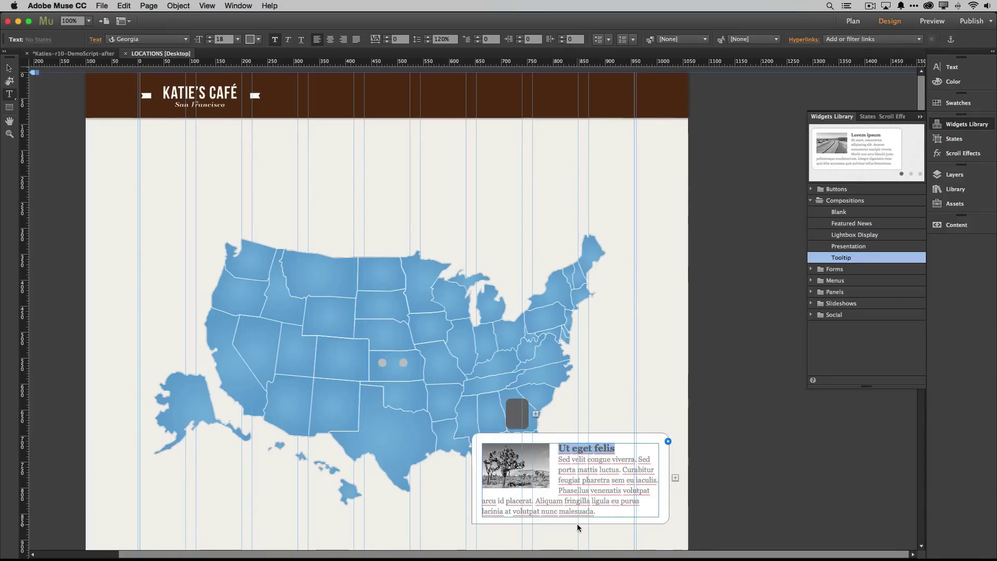
{"action": "type", "text": "Georgia"}
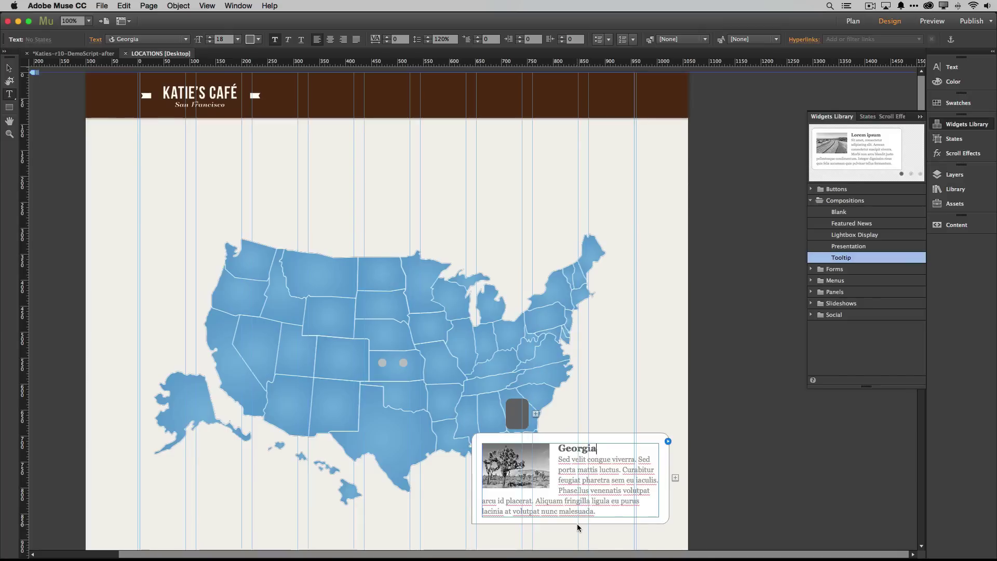
Delete the surplus placeholder body text from the Georgia pop-up.
{"action": "left_click_drag", "start_coordinate": [583, 504], "coordinate": [570, 477]}
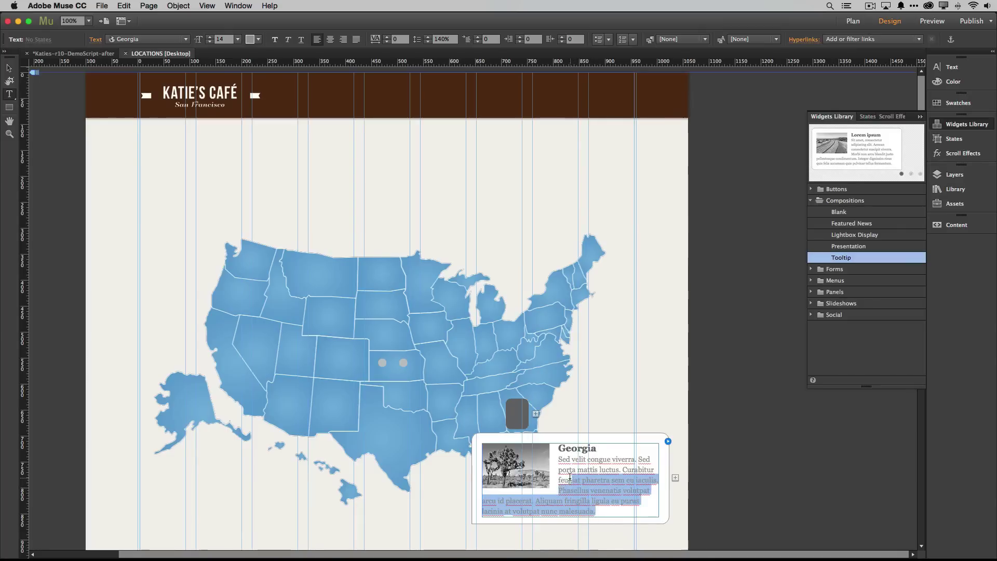
{"action": "key", "text": "BackSpace"}
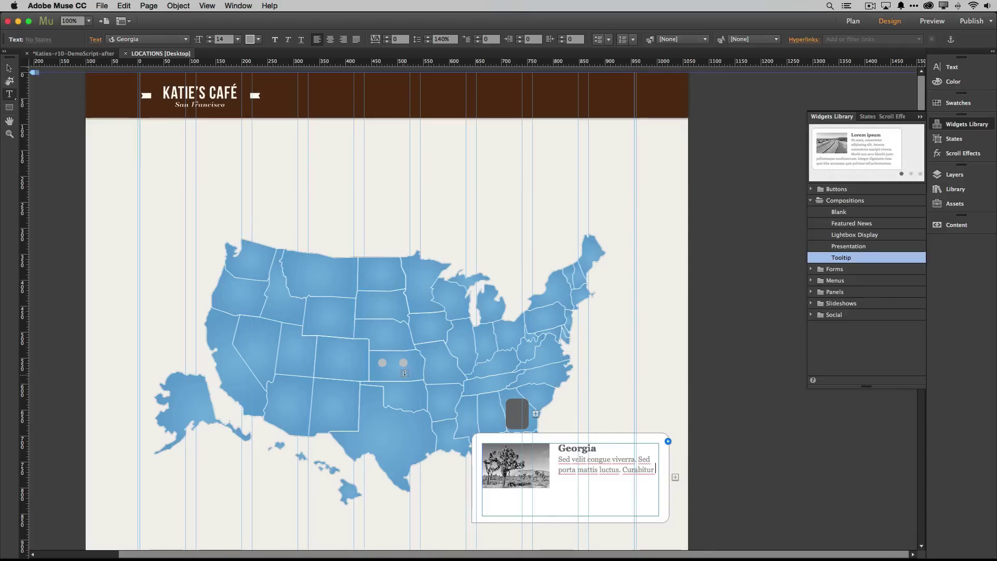
{"action": "left_click", "coordinate": [9, 68]}
Narrow the Georgia text frame to 249 px and its pop-up panel to about 280 px.
{"action": "left_click", "coordinate": [644, 464]}
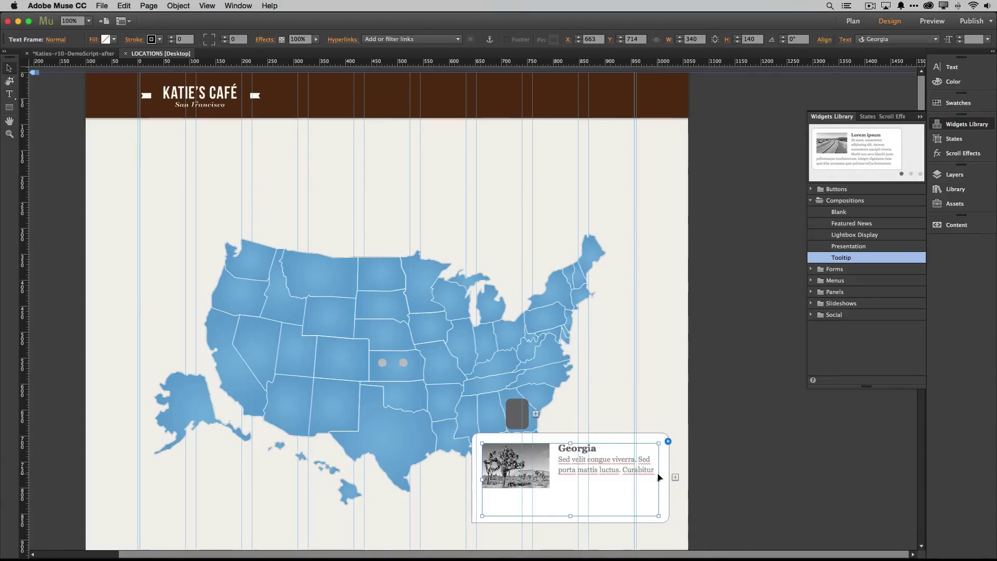
{"action": "left_click_drag", "start_coordinate": [659, 477], "coordinate": [613, 480]}
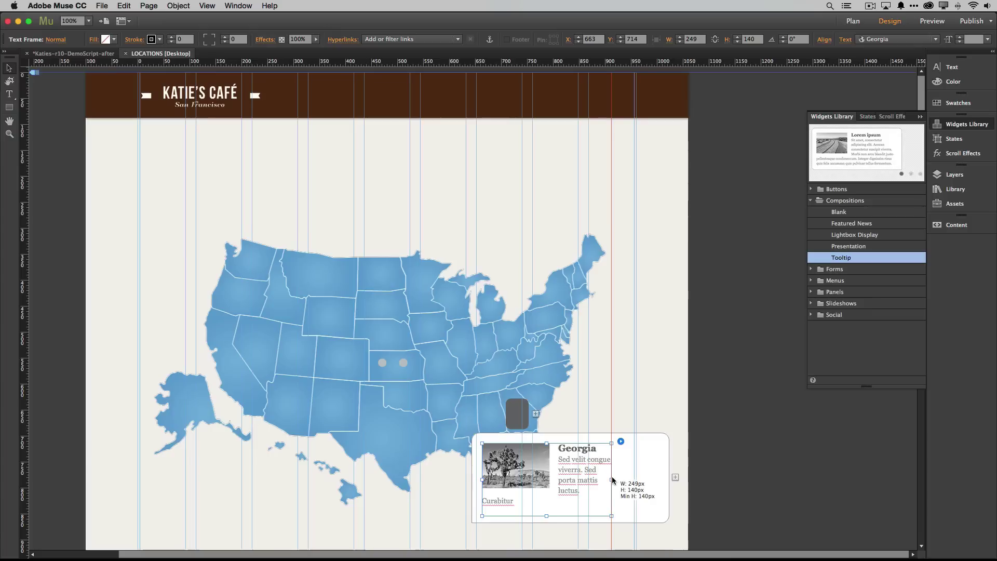
{"action": "left_click", "coordinate": [667, 479]}
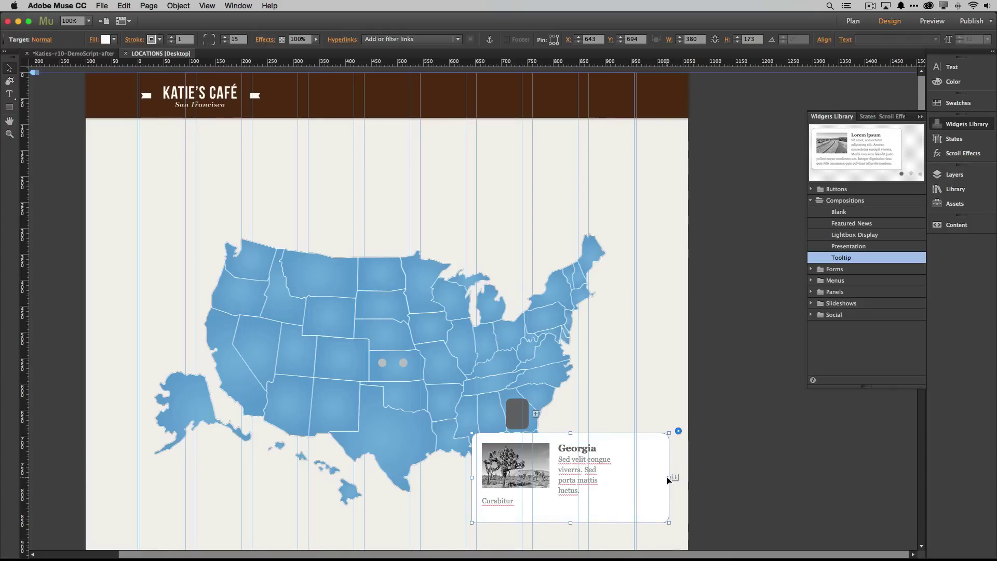
{"action": "left_click_drag", "start_coordinate": [668, 477], "coordinate": [617, 476]}
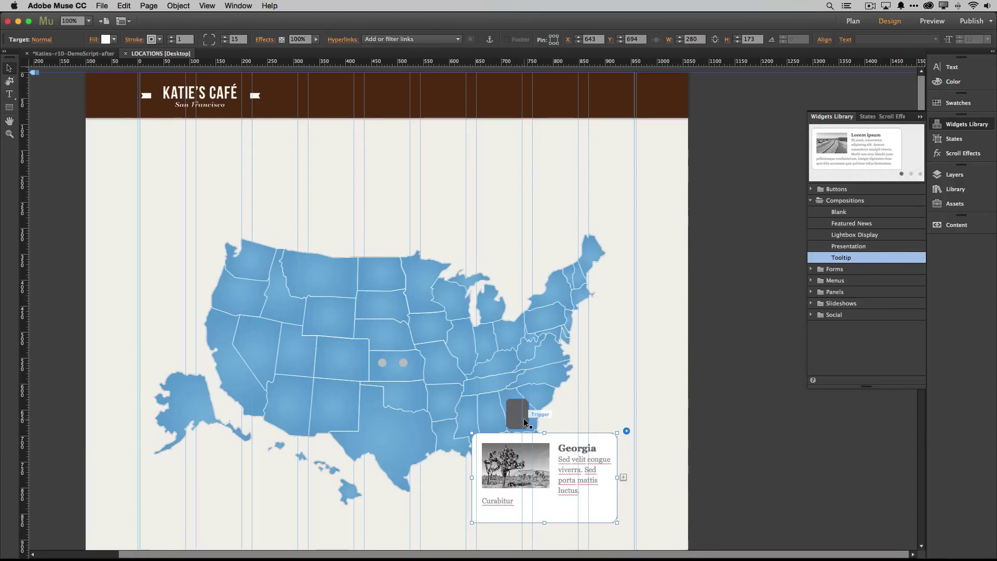
Drag the tooltip trigger from Kansas up onto Michigan over the Great Lakes.
{"action": "left_click", "coordinate": [405, 363]}
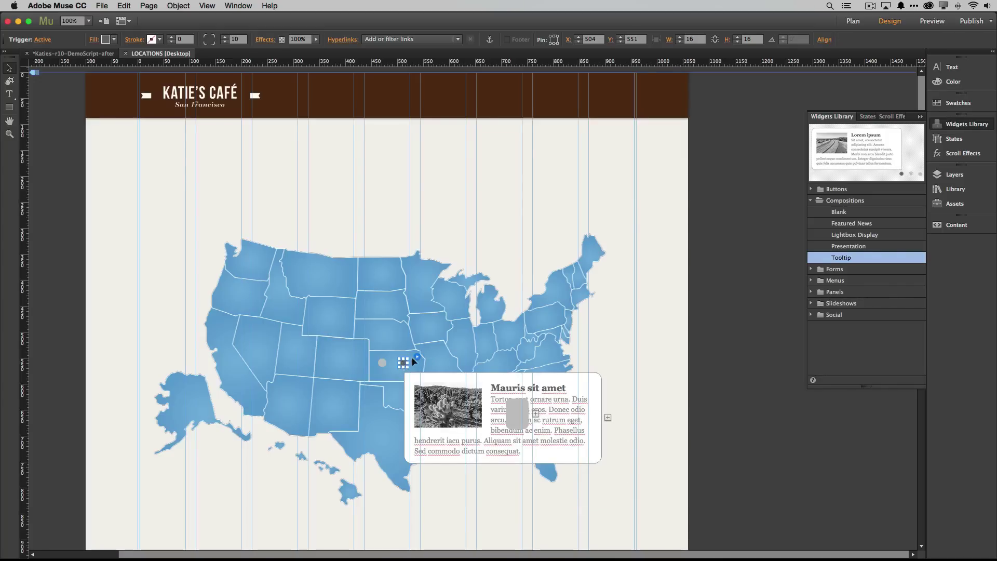
{"action": "left_click_drag", "start_coordinate": [404, 364], "coordinate": [471, 295]}
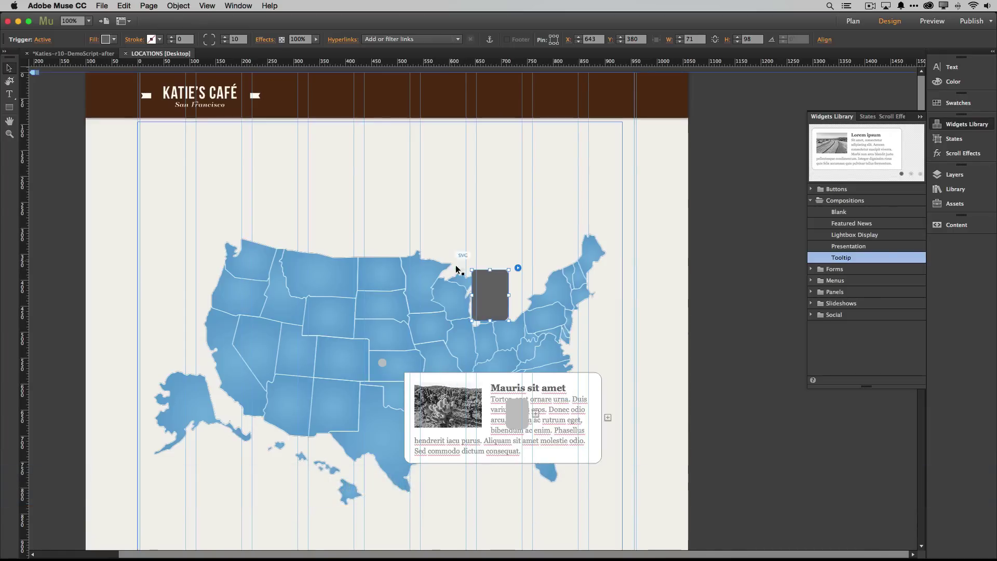
Move the pop-up above the map and replace its 'Mauris sit amet' heading with 'Michigan'.
{"action": "left_click", "coordinate": [485, 383]}
{"action": "left_click_drag", "start_coordinate": [483, 382], "coordinate": [485, 181]}
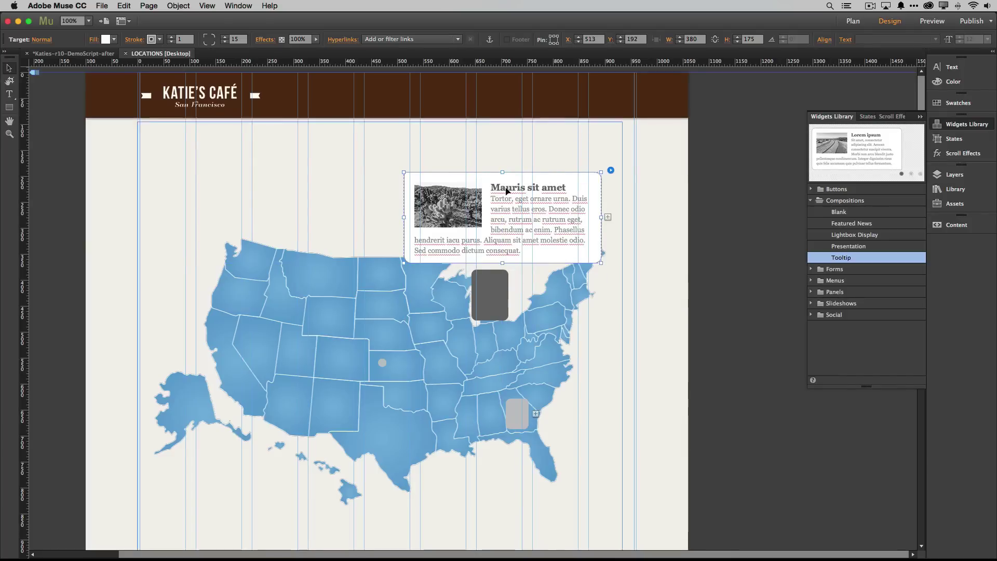
{"action": "left_click", "coordinate": [508, 190]}
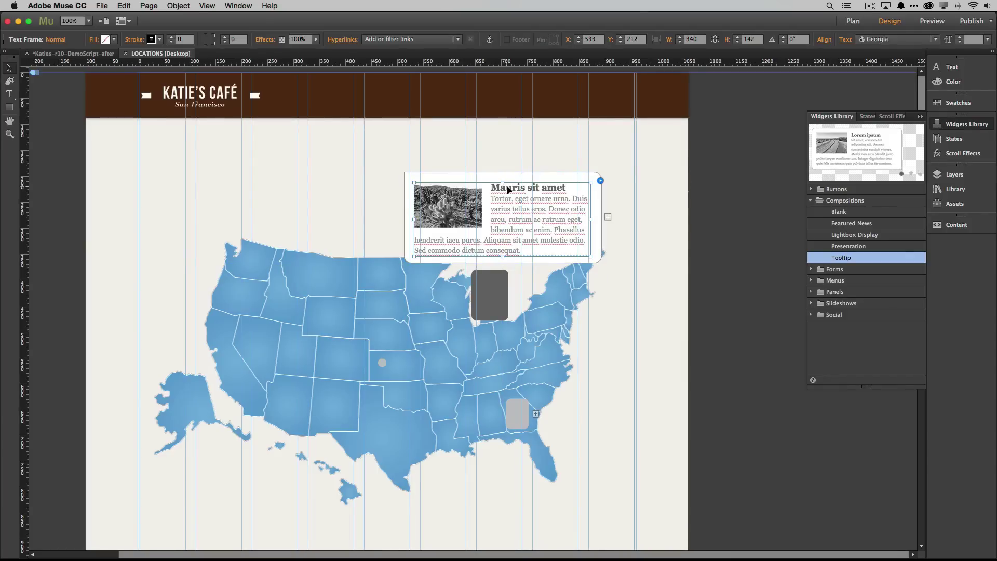
{"action": "double_click", "coordinate": [509, 188]}
{"action": "double_click", "coordinate": [507, 188]}
{"action": "left_click_drag", "start_coordinate": [567, 189], "coordinate": [499, 188]}
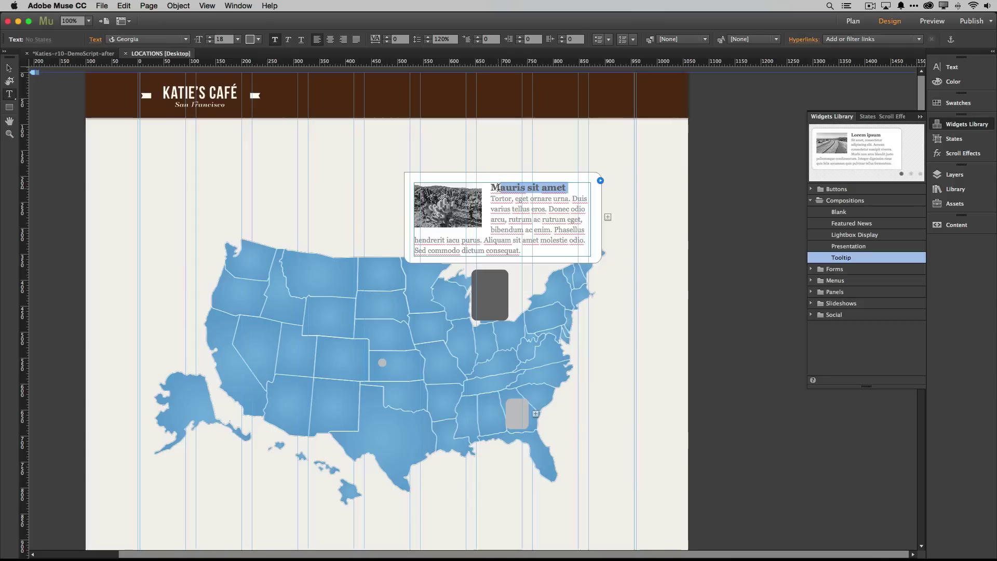
{"action": "type", "text": "ichgan"}
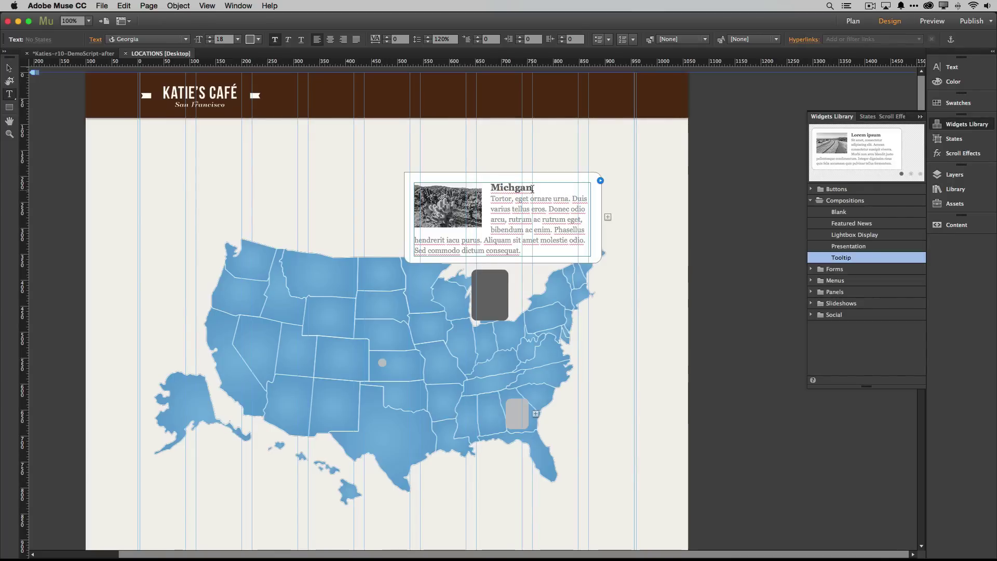
{"action": "left_click_drag", "start_coordinate": [533, 188], "coordinate": [506, 187]}
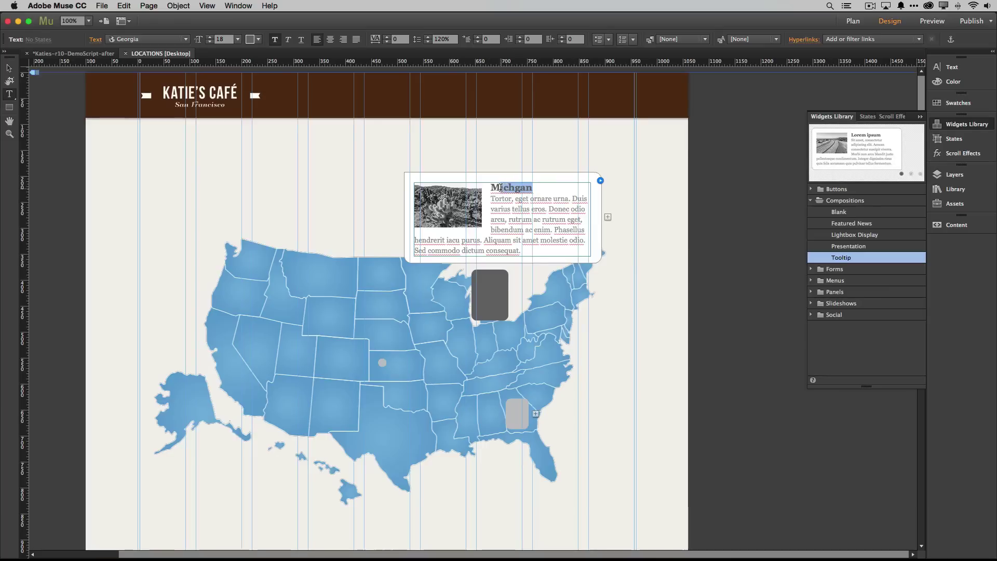
{"action": "type", "text": "chigan"}
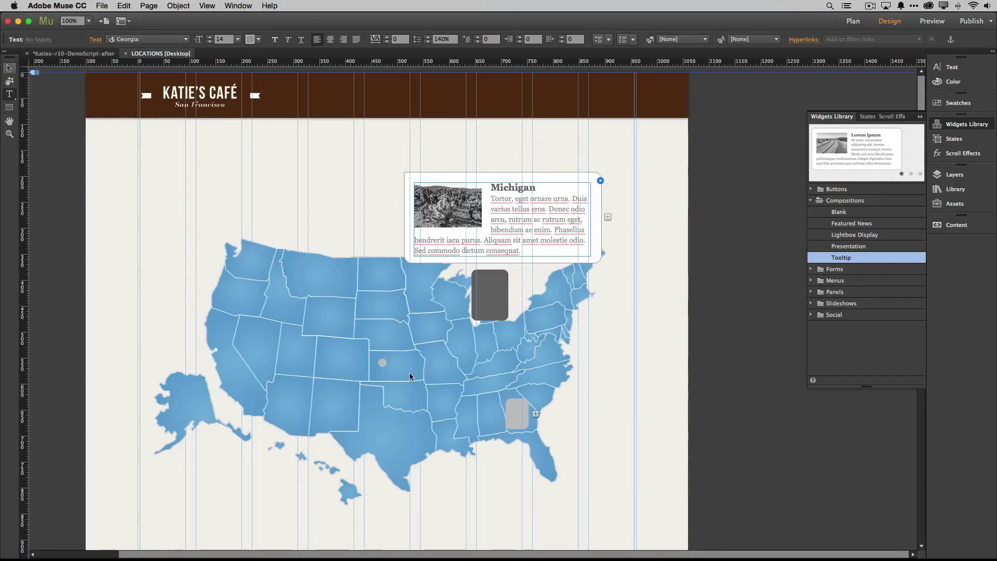
Move the Kansas trigger onto California and its Lorem ipsum pop-up to the page's top-left.
{"action": "left_click", "coordinate": [381, 362]}
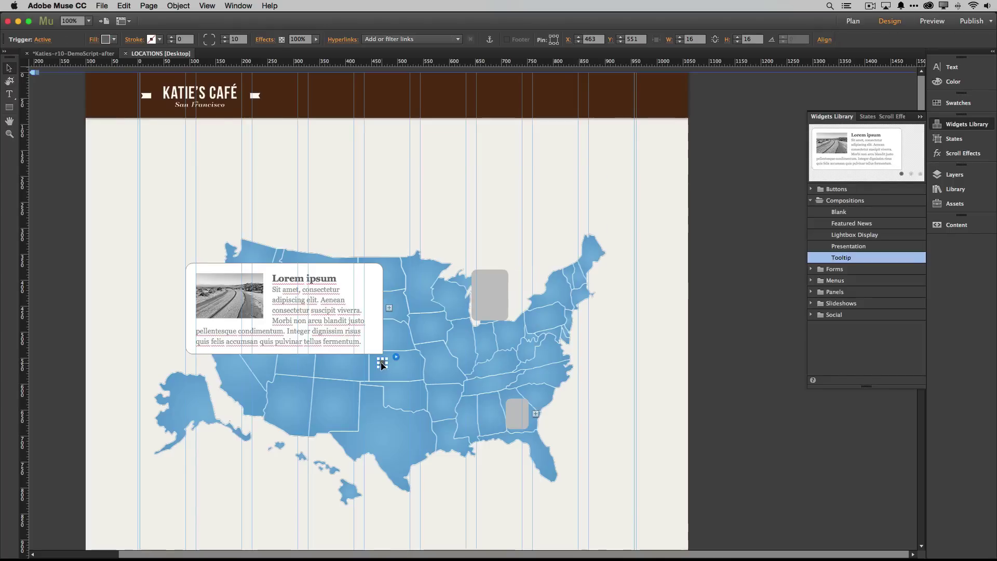
{"action": "left_click_drag", "start_coordinate": [382, 366], "coordinate": [236, 391]}
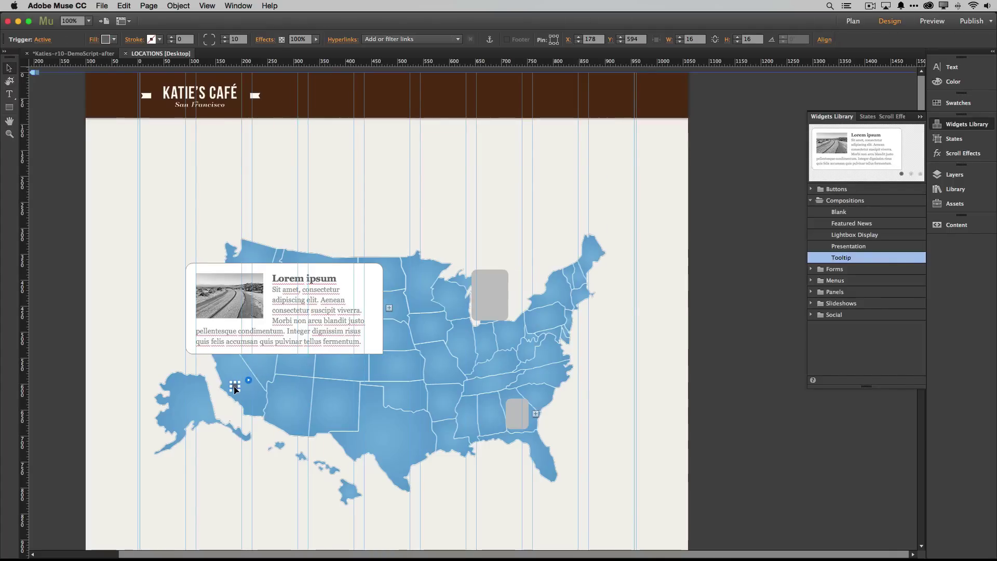
{"action": "left_click", "coordinate": [371, 282]}
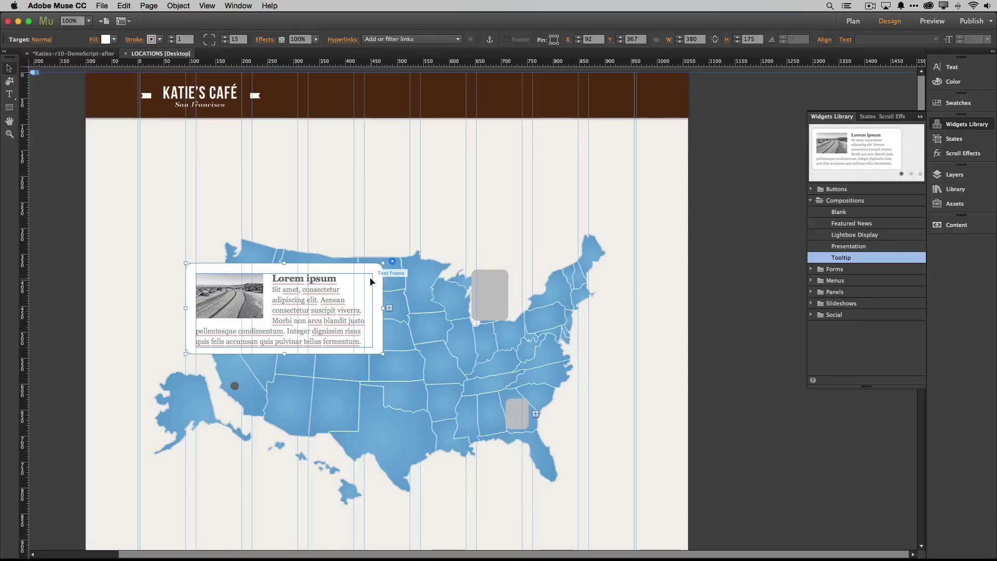
{"action": "left_click_drag", "start_coordinate": [351, 253], "coordinate": [275, 157]}
Stretch the California trigger into a tall rectangle of about 57 × 199 px.
{"action": "left_click", "coordinate": [237, 387]}
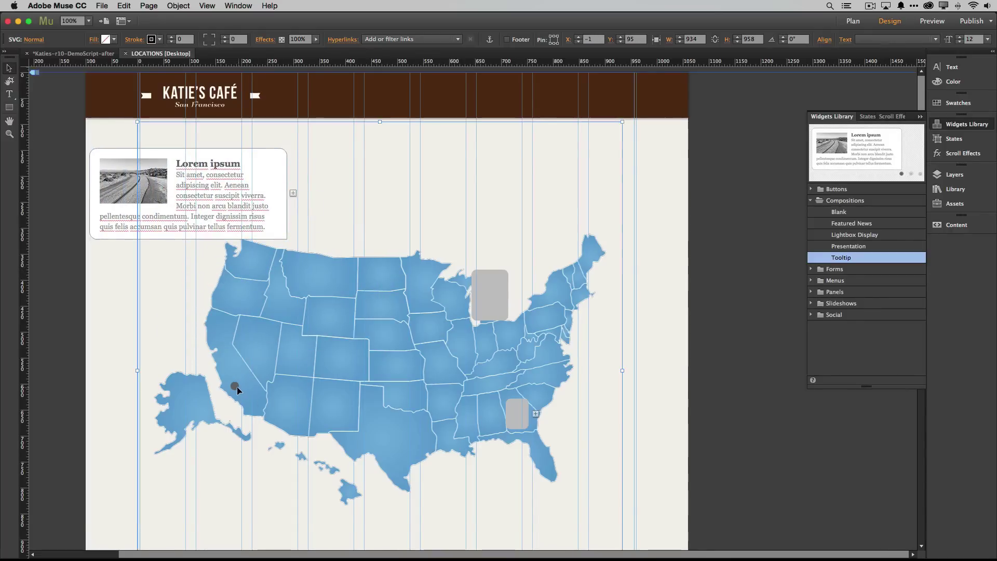
{"action": "left_click", "coordinate": [235, 386]}
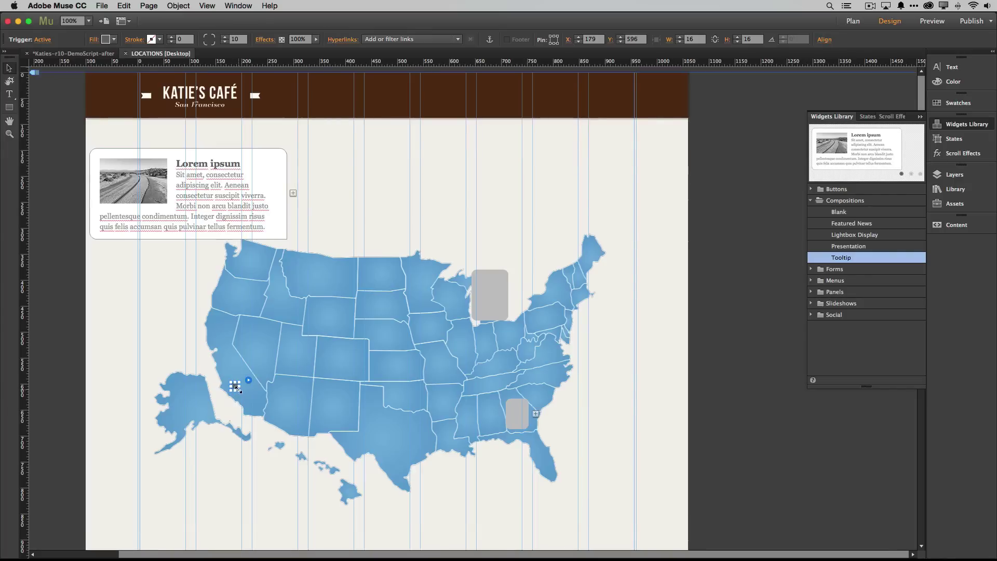
{"action": "left_click_drag", "start_coordinate": [237, 389], "coordinate": [261, 422]}
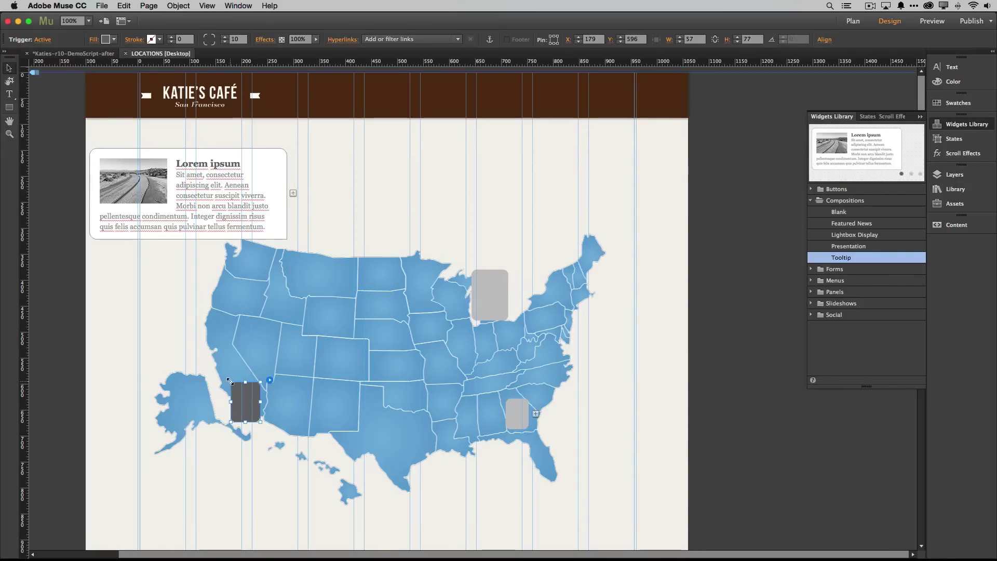
{"action": "left_click_drag", "start_coordinate": [230, 382], "coordinate": [212, 307]}
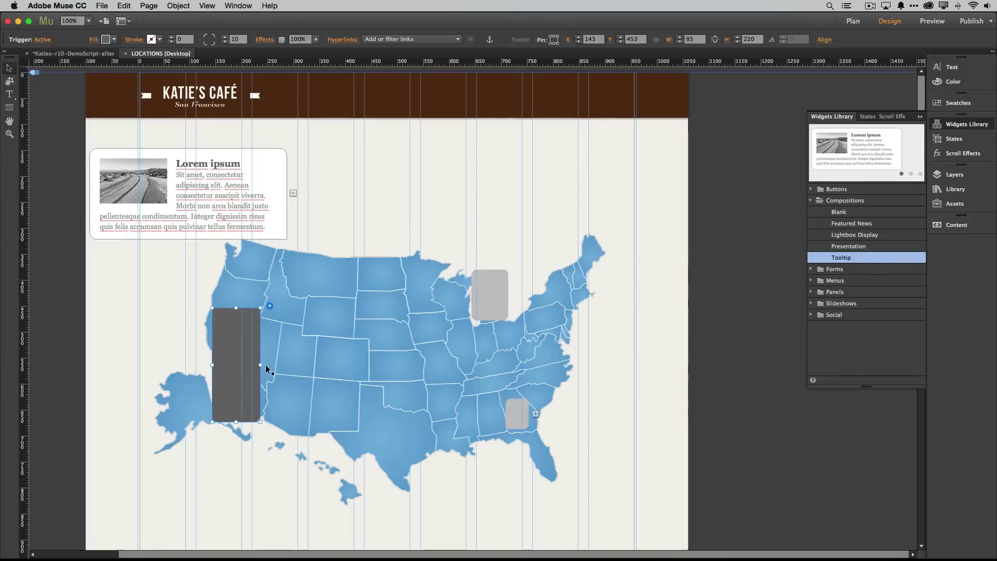
{"action": "left_click_drag", "start_coordinate": [260, 365], "coordinate": [242, 365]}
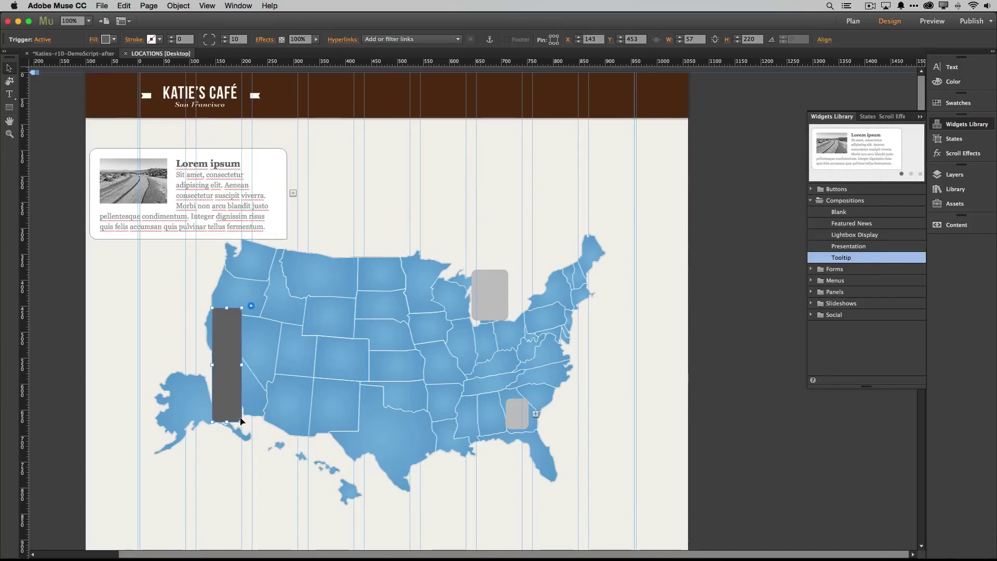
{"action": "left_click_drag", "start_coordinate": [242, 422], "coordinate": [238, 409]}
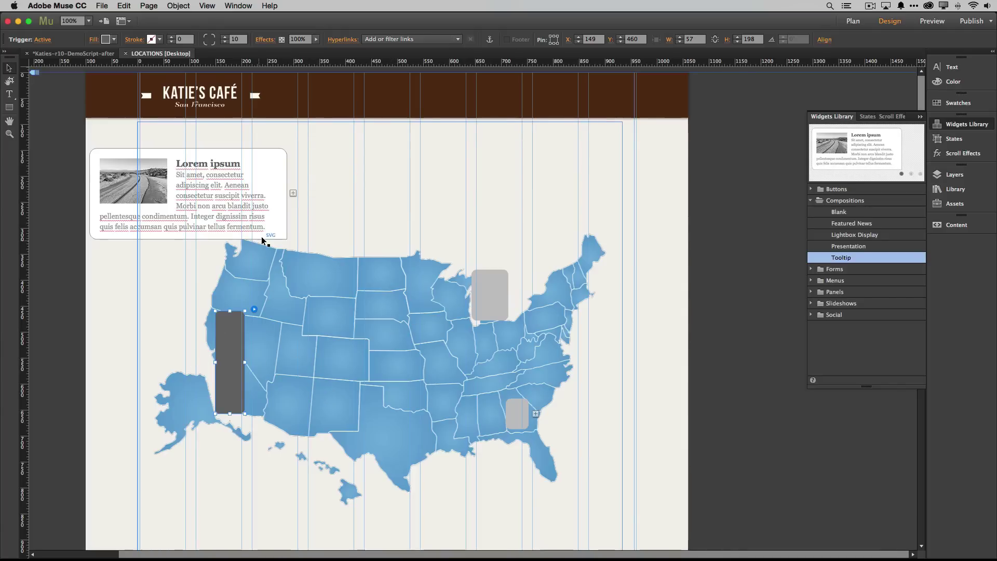
Replace the pop-up's 'Lorem ipsum' heading with 'California'.
{"action": "left_click", "coordinate": [271, 183]}
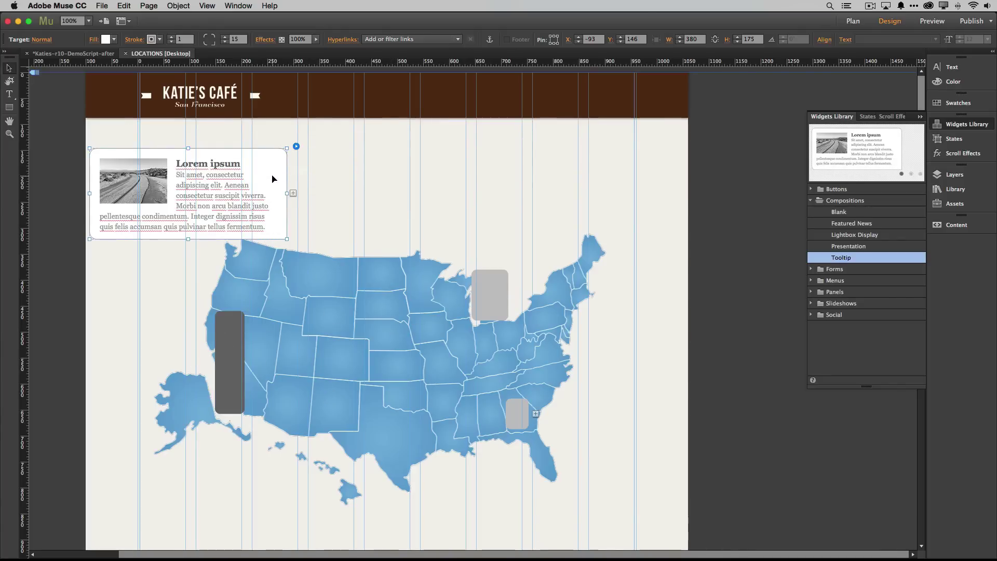
{"action": "left_click", "coordinate": [235, 165]}
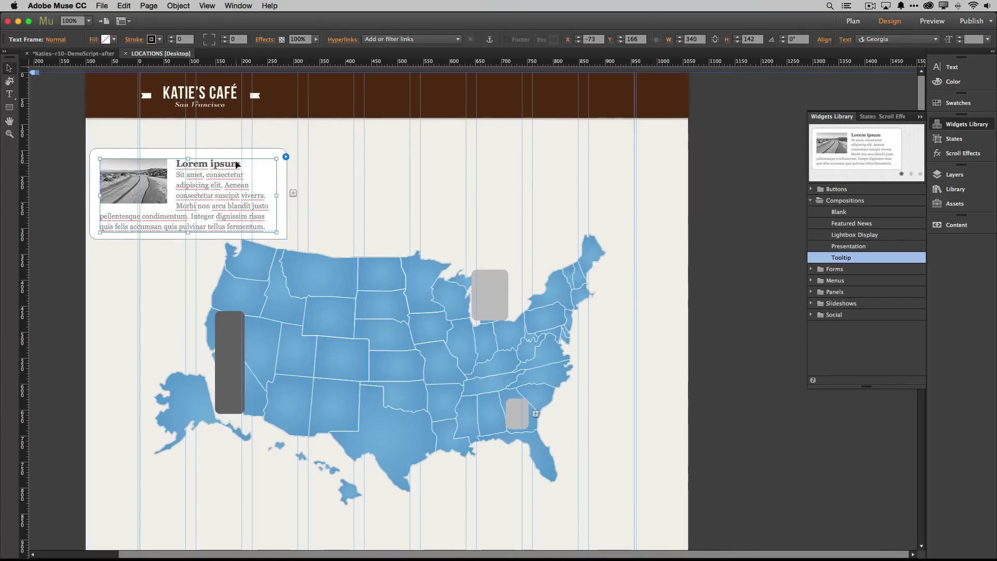
{"action": "double_click", "coordinate": [237, 165]}
{"action": "left_click_drag", "start_coordinate": [240, 164], "coordinate": [176, 162]}
{"action": "type", "text": "Cali"}
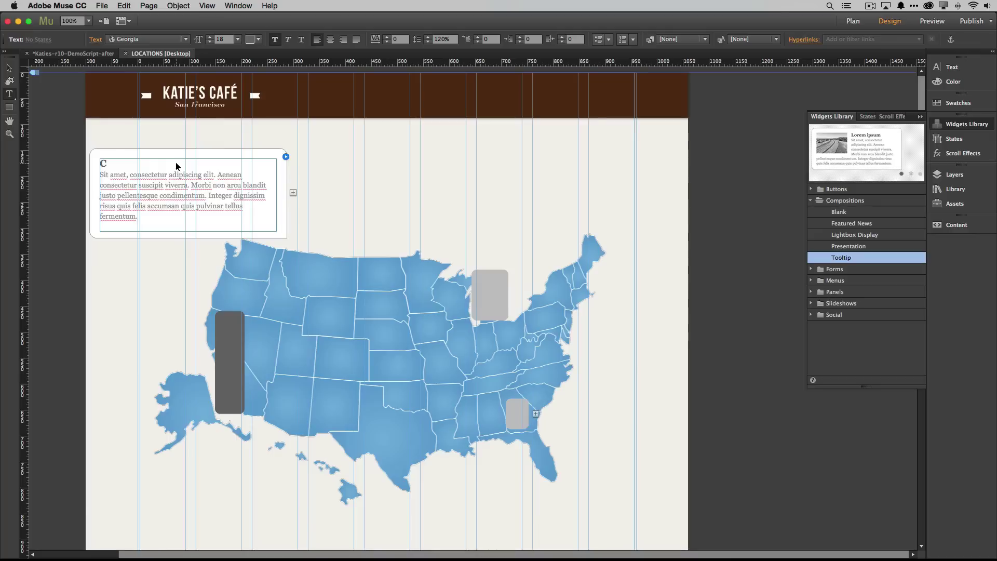
{"action": "key", "text": "super+z"}
{"action": "left_click", "coordinate": [209, 165]}
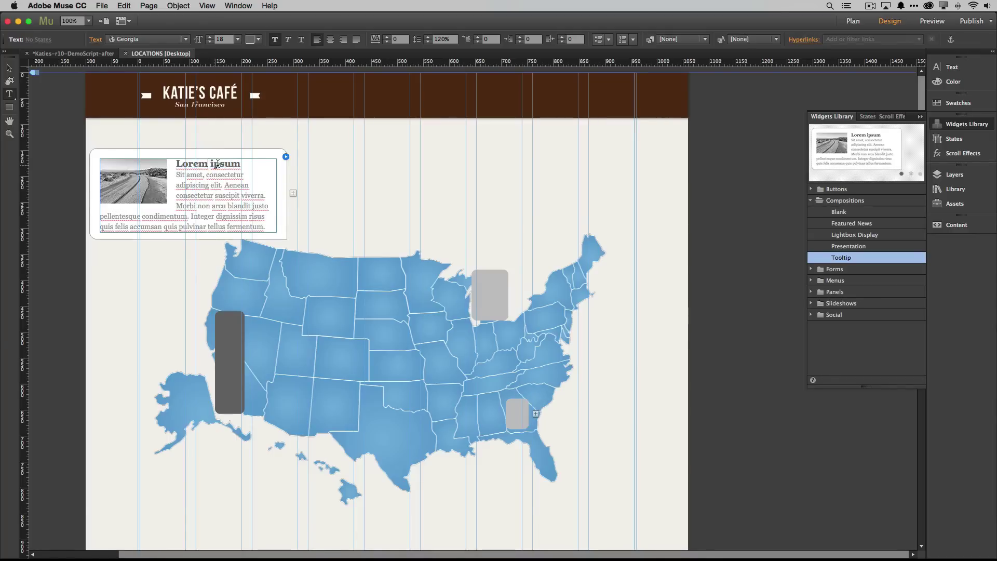
{"action": "left_click_drag", "start_coordinate": [242, 163], "coordinate": [170, 158]}
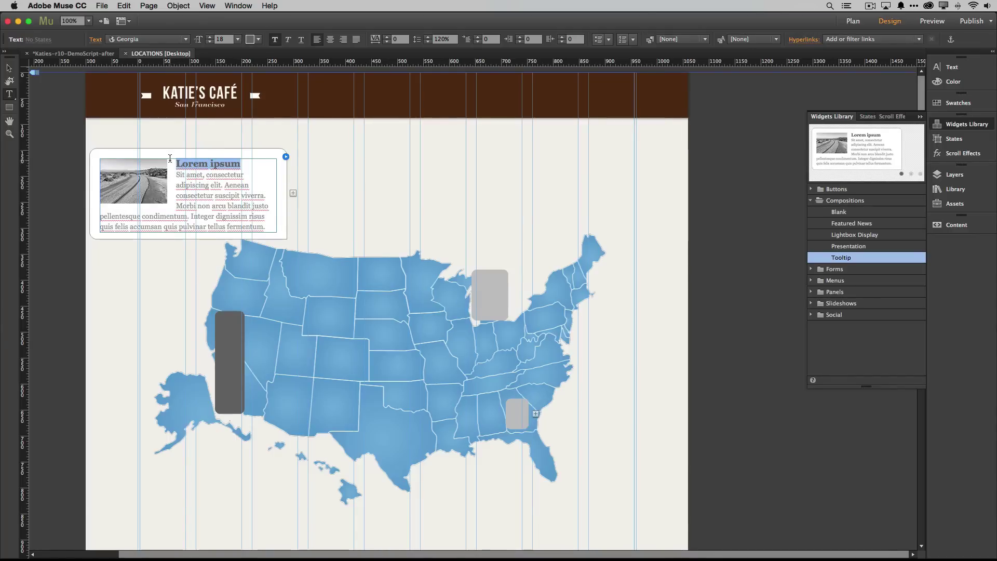
{"action": "type", "text": "Califor"}
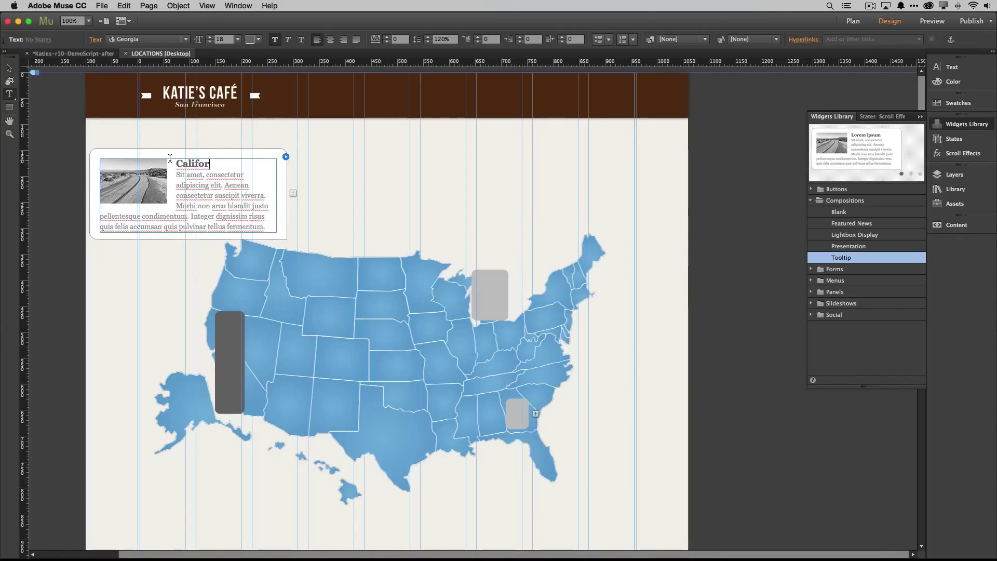
{"action": "type", "text": "nia"}
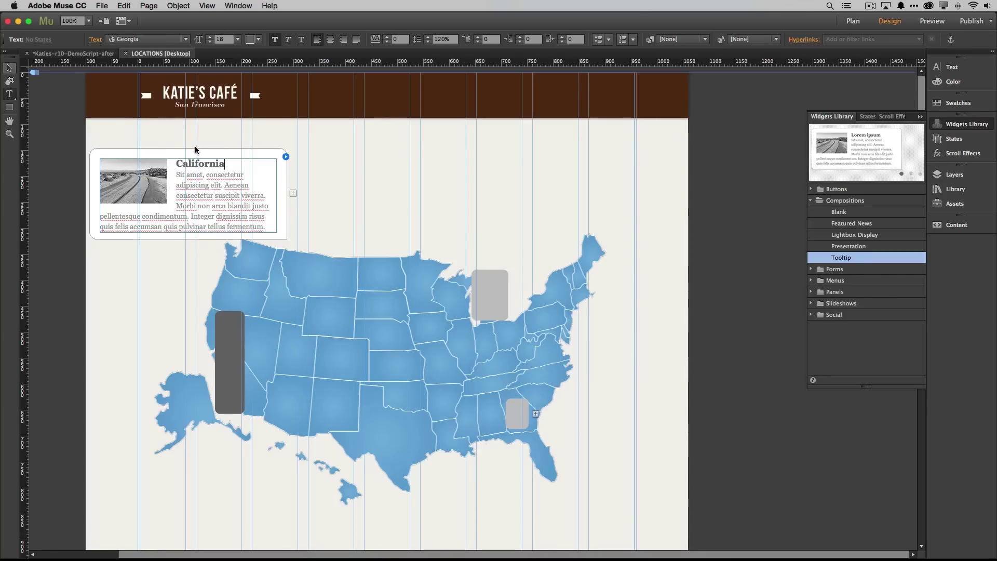
Move the California pop-up down beside the California trigger on the west coast.
{"action": "key", "text": "Escape"}
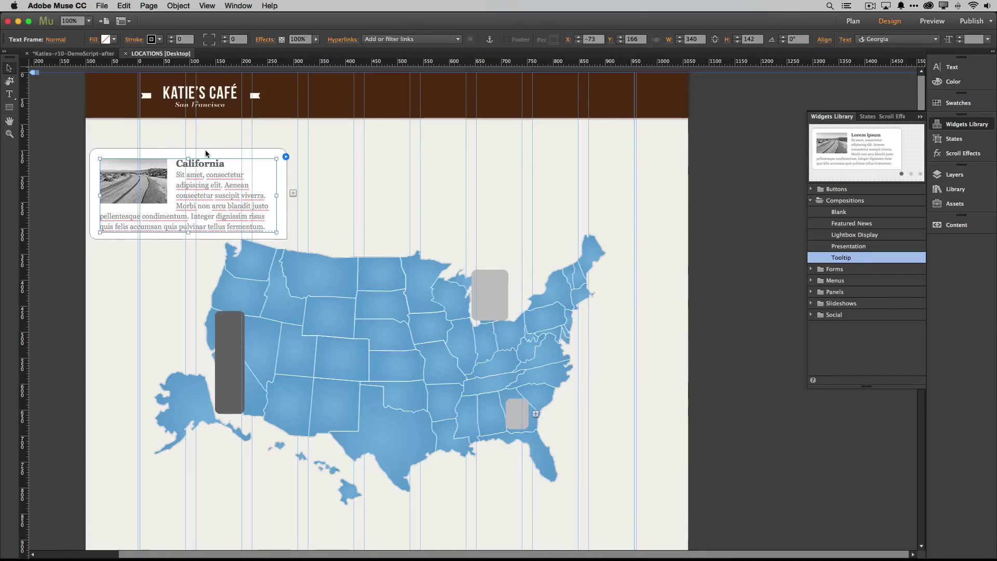
{"action": "left_click", "coordinate": [205, 150]}
{"action": "left_click_drag", "start_coordinate": [205, 149], "coordinate": [221, 224]}
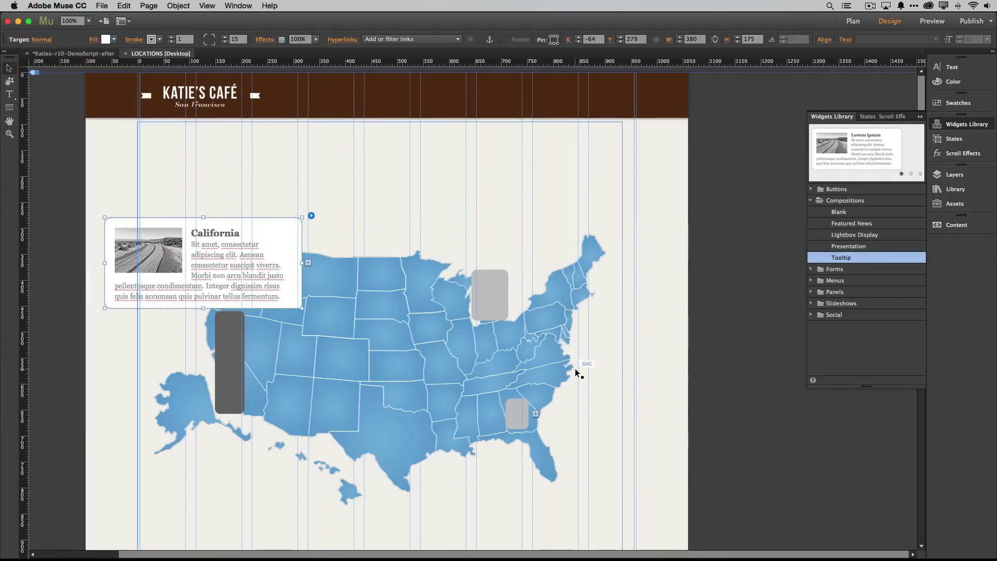
Reset the Georgia trigger's Rollover state to default and set its Normal fill to None.
{"action": "left_click", "coordinate": [497, 275]}
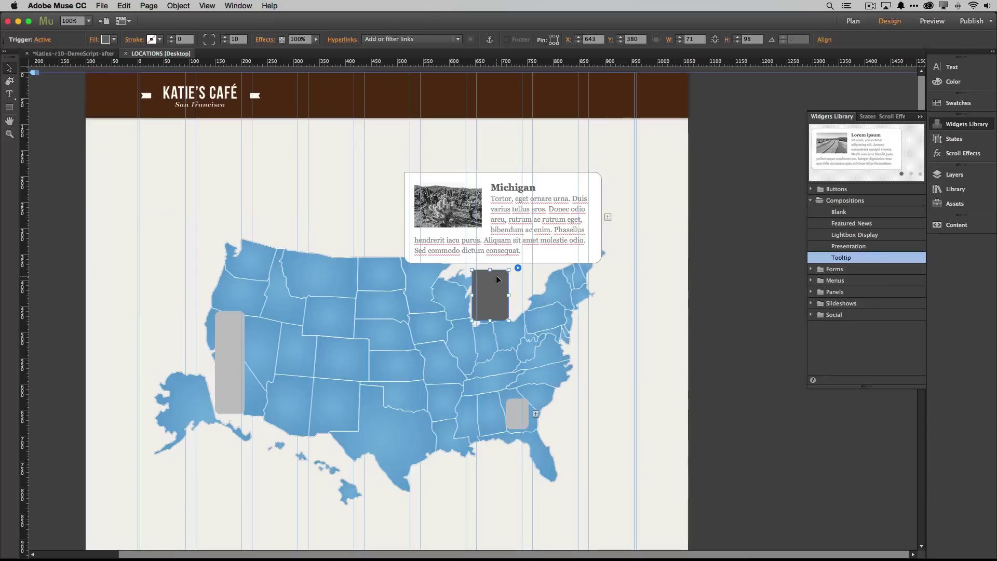
{"action": "left_click", "coordinate": [515, 413]}
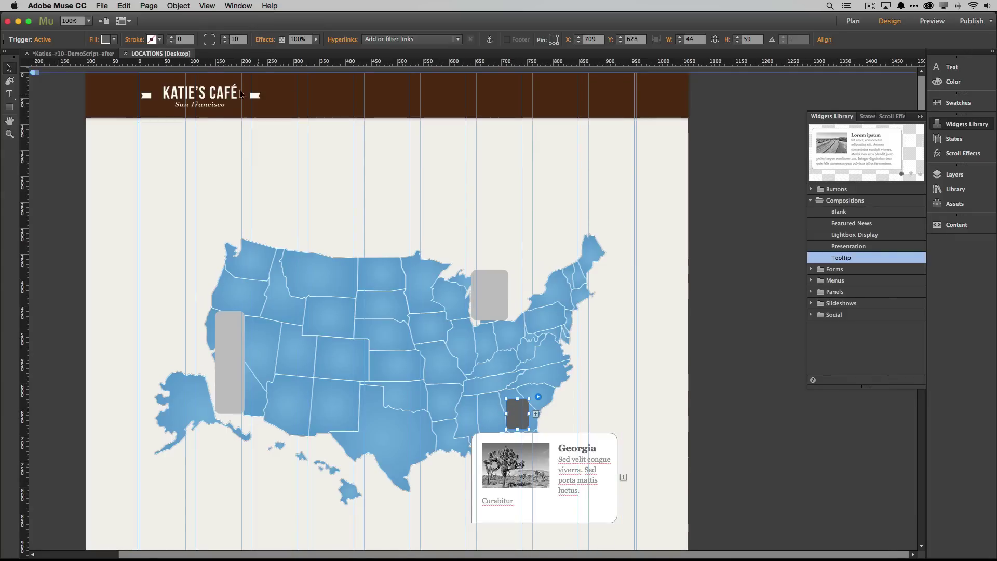
{"action": "left_click", "coordinate": [43, 40]}
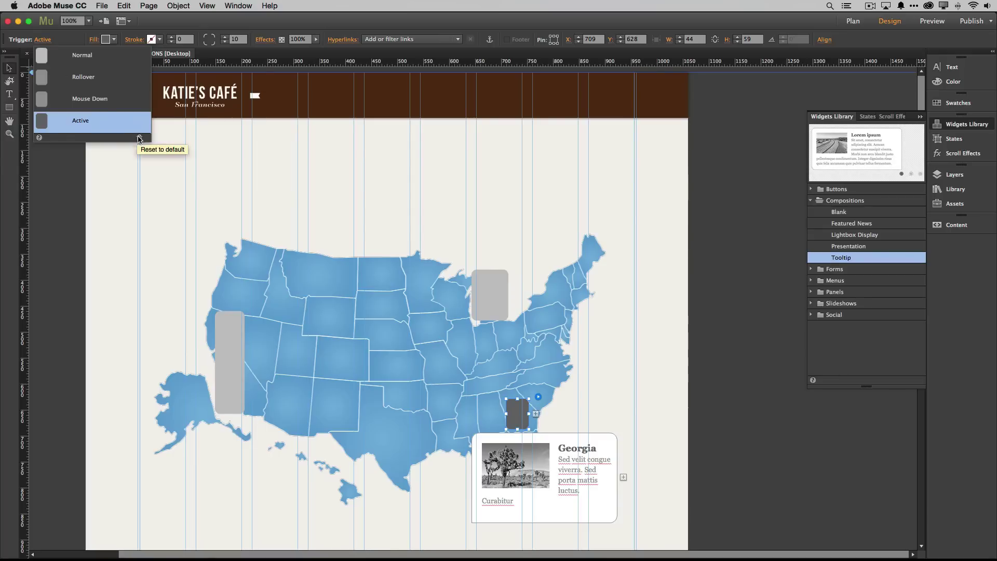
{"action": "left_click", "coordinate": [106, 84]}
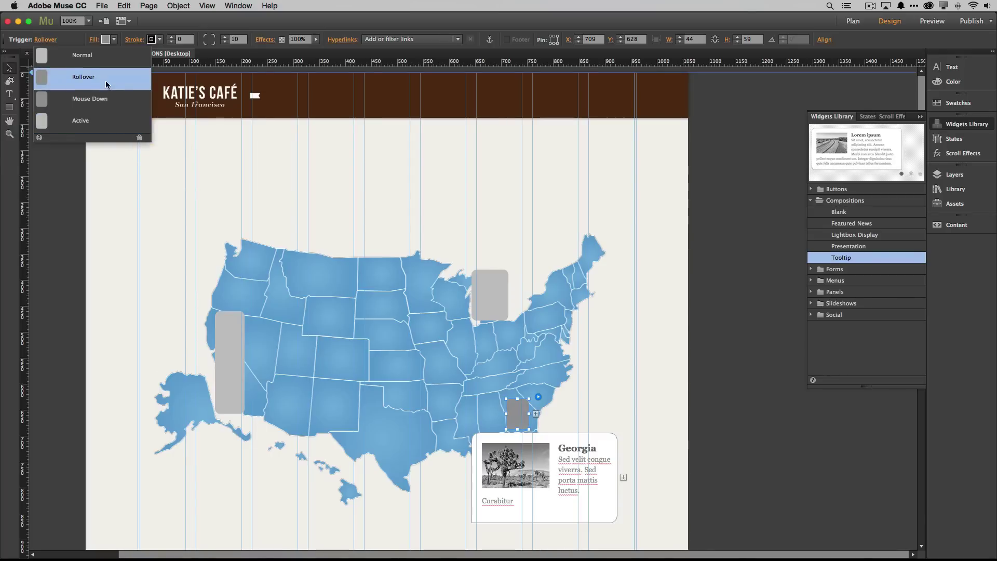
{"action": "left_click", "coordinate": [140, 138]}
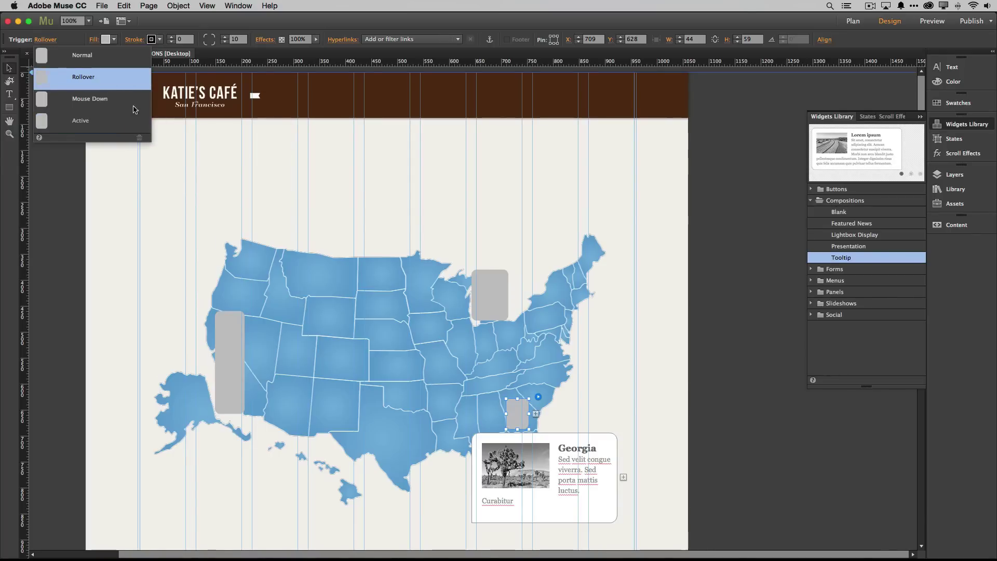
{"action": "left_click", "coordinate": [110, 58]}
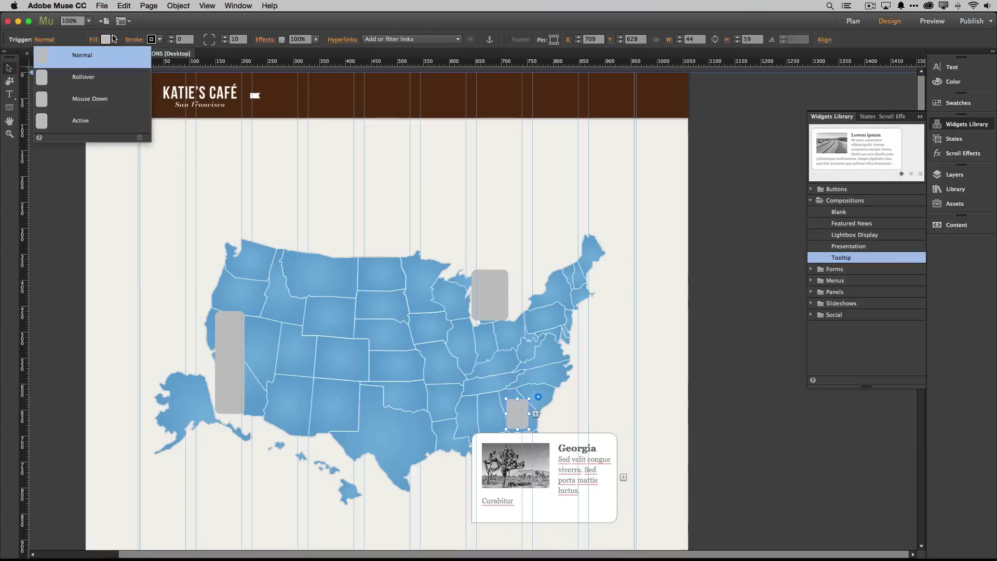
{"action": "left_click", "coordinate": [114, 38]}
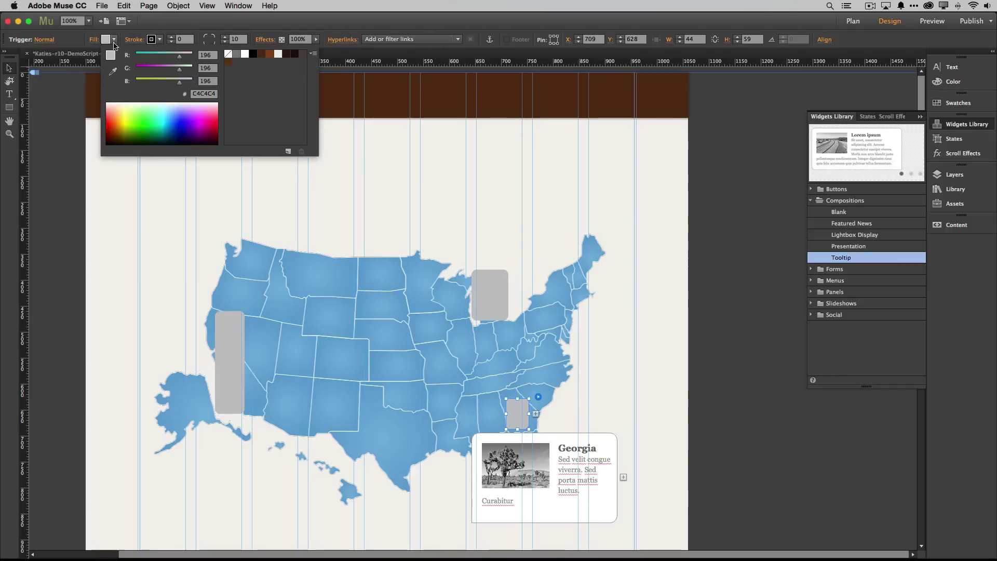
{"action": "left_click", "coordinate": [230, 54]}
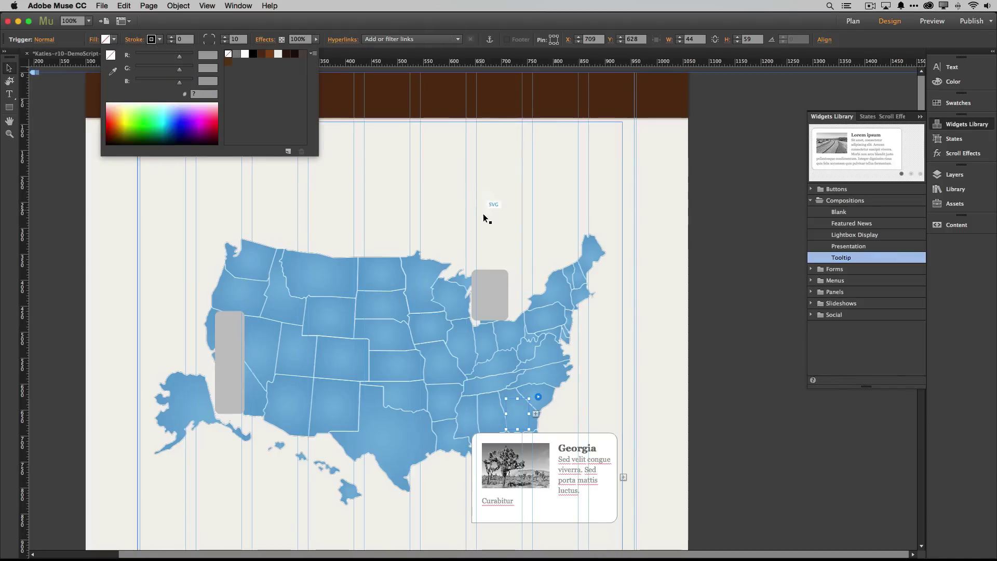
Check the Michigan trigger's Mouse Down and Rollover states, then set its Normal fill to None.
{"action": "left_click", "coordinate": [492, 295]}
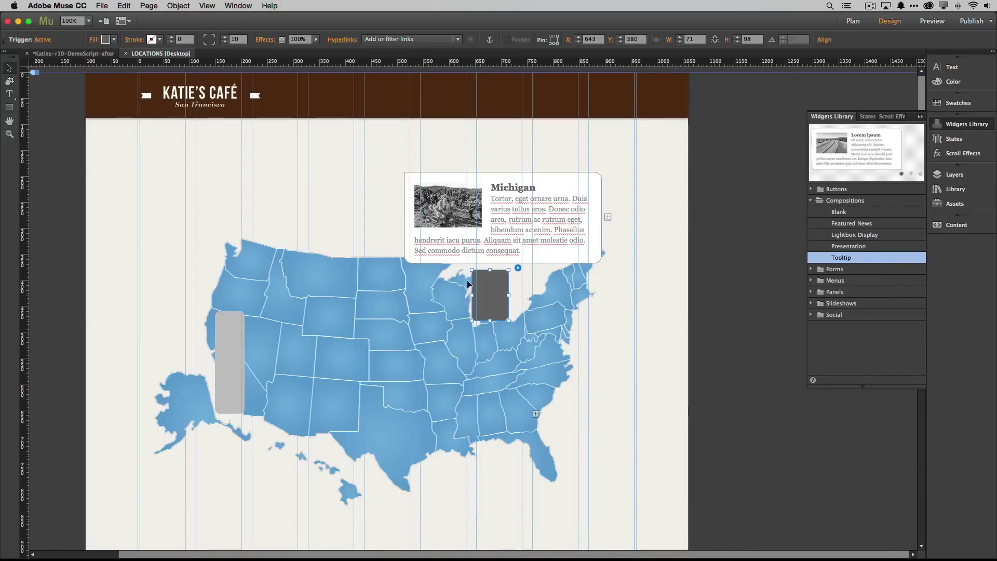
{"action": "left_click", "coordinate": [44, 41]}
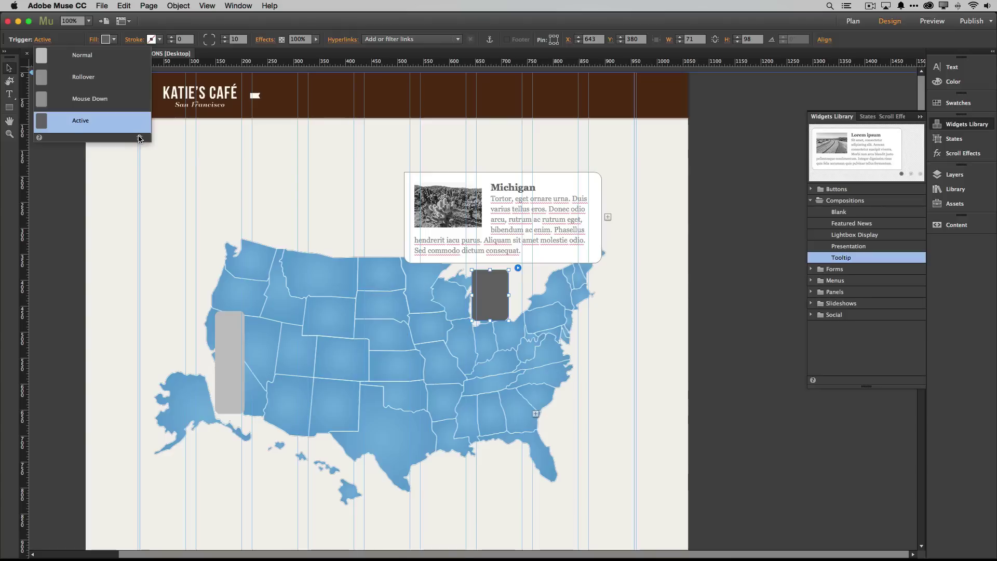
{"action": "left_click", "coordinate": [118, 99]}
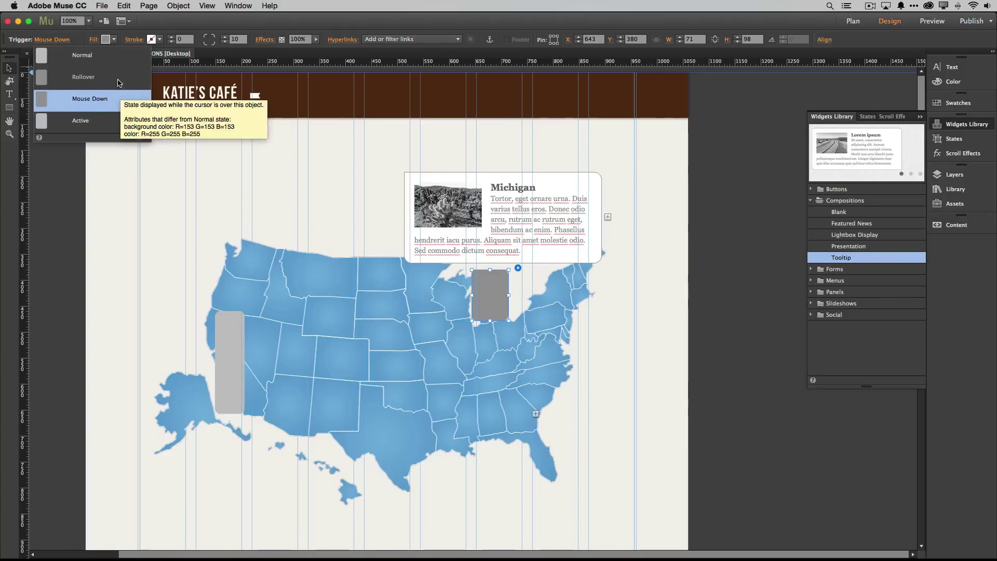
{"action": "left_click", "coordinate": [118, 83]}
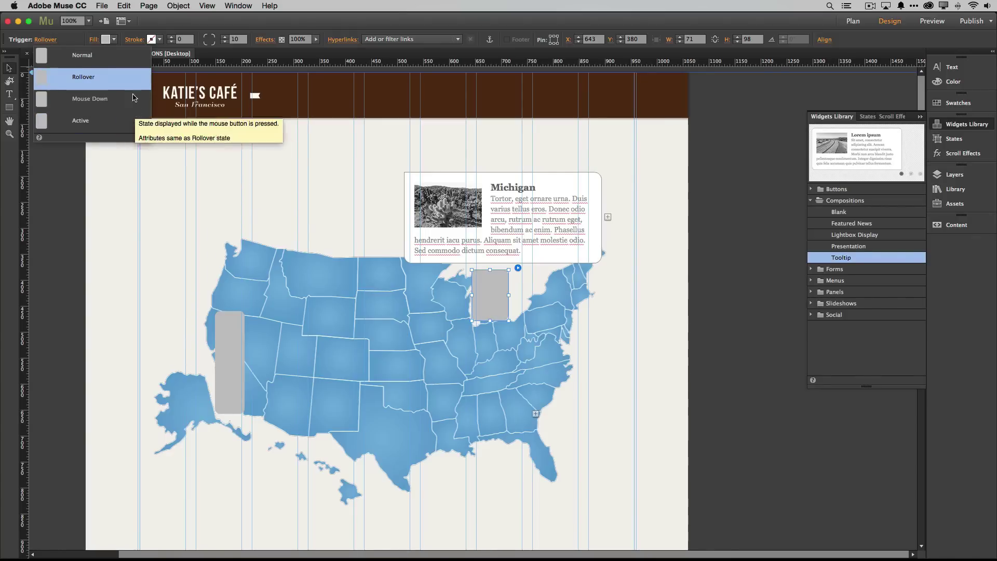
{"action": "left_click", "coordinate": [132, 61]}
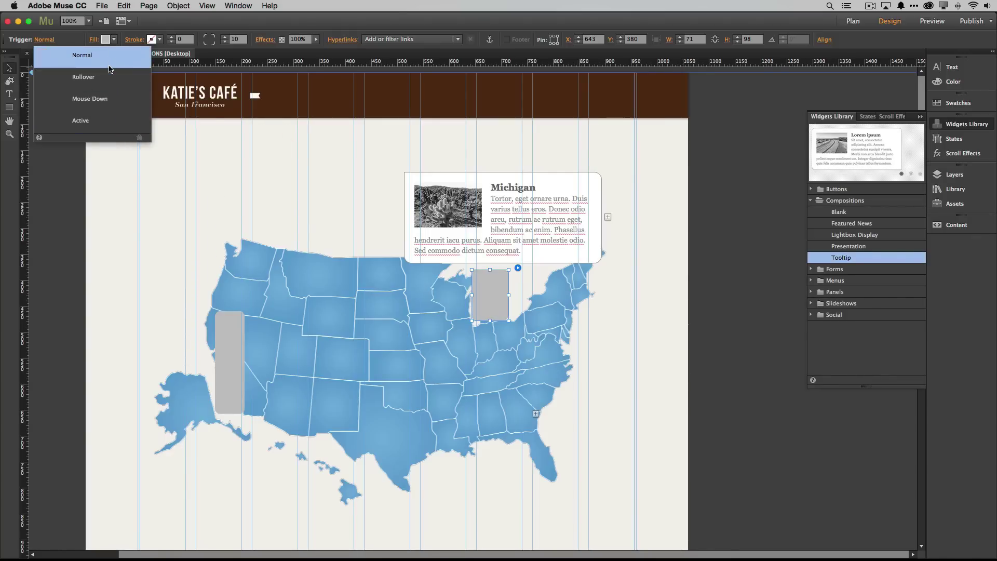
{"action": "left_click", "coordinate": [114, 39]}
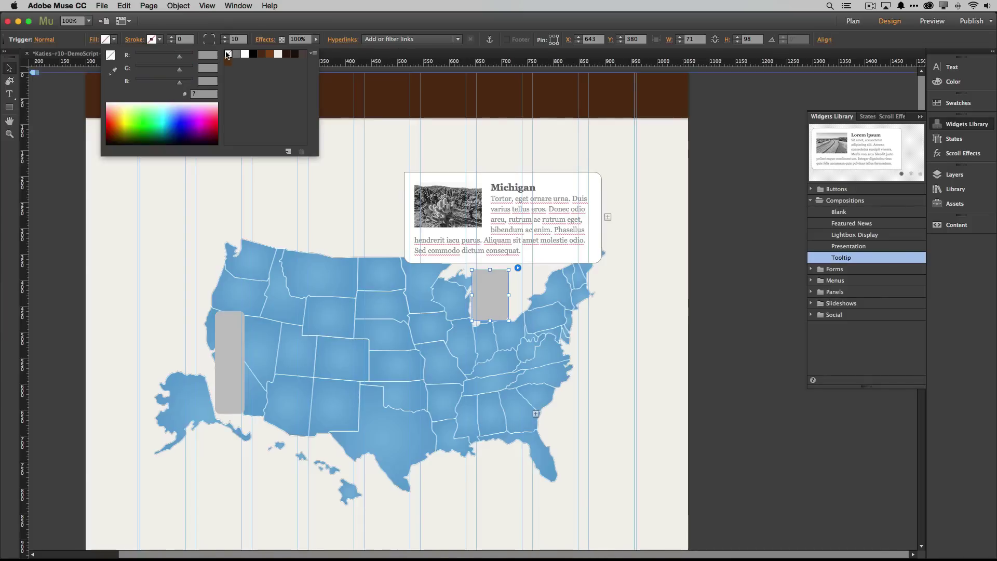
{"action": "left_click", "coordinate": [227, 54]}
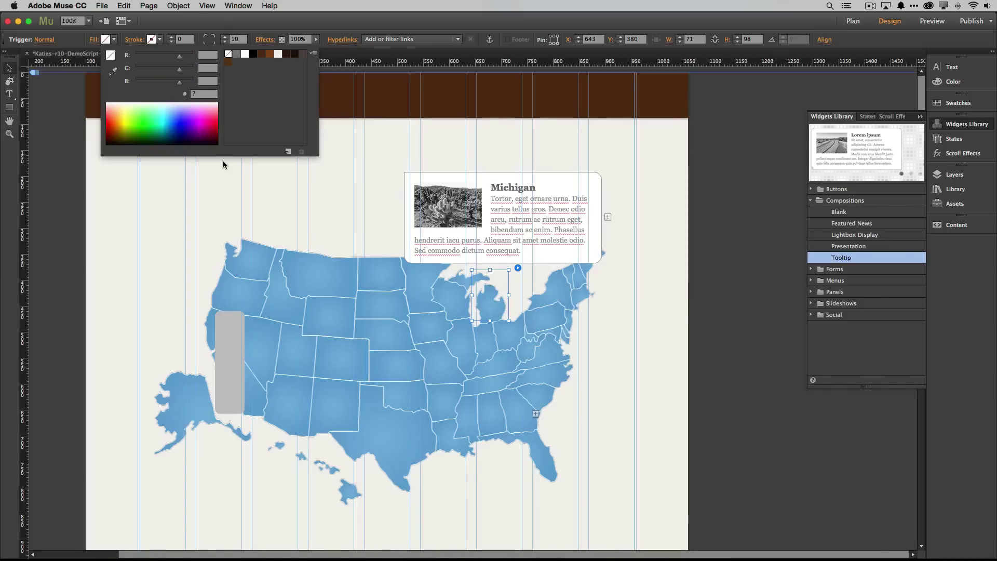
Check the California trigger's states, then set its Normal fill to None, leaving it transparent.
{"action": "left_click", "coordinate": [233, 346]}
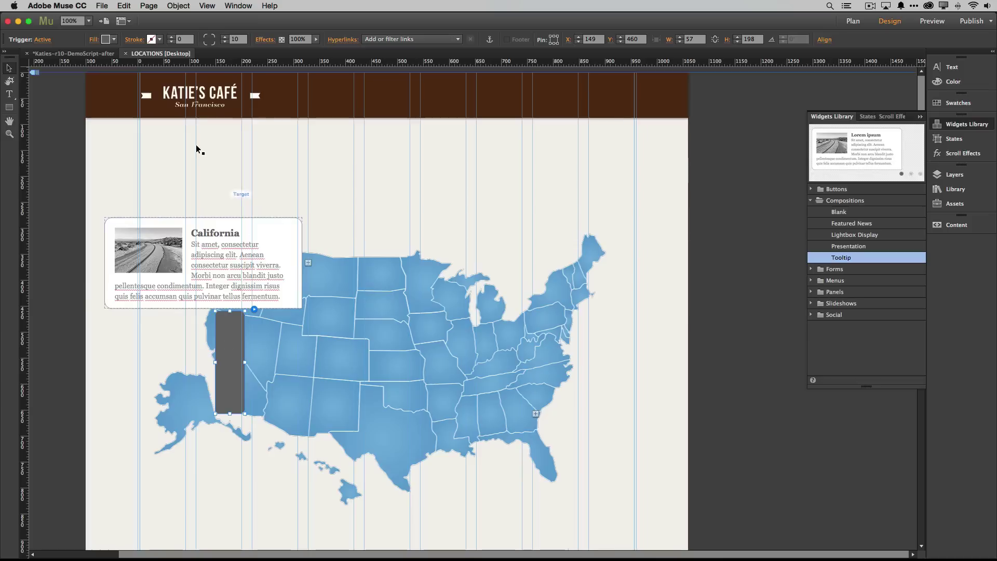
{"action": "left_click", "coordinate": [45, 40]}
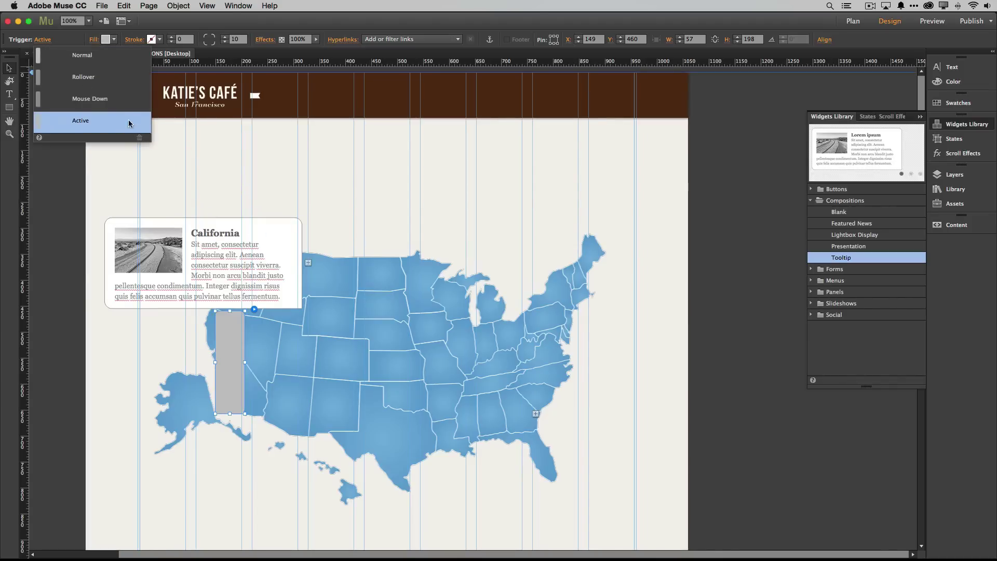
{"action": "left_click", "coordinate": [120, 104]}
{"action": "left_click", "coordinate": [124, 78]}
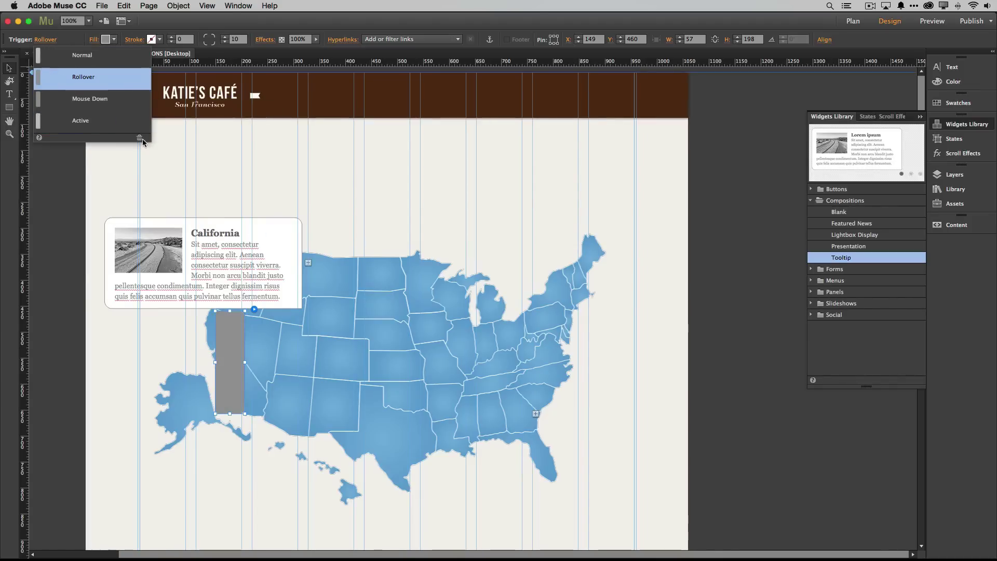
{"action": "left_click", "coordinate": [122, 56]}
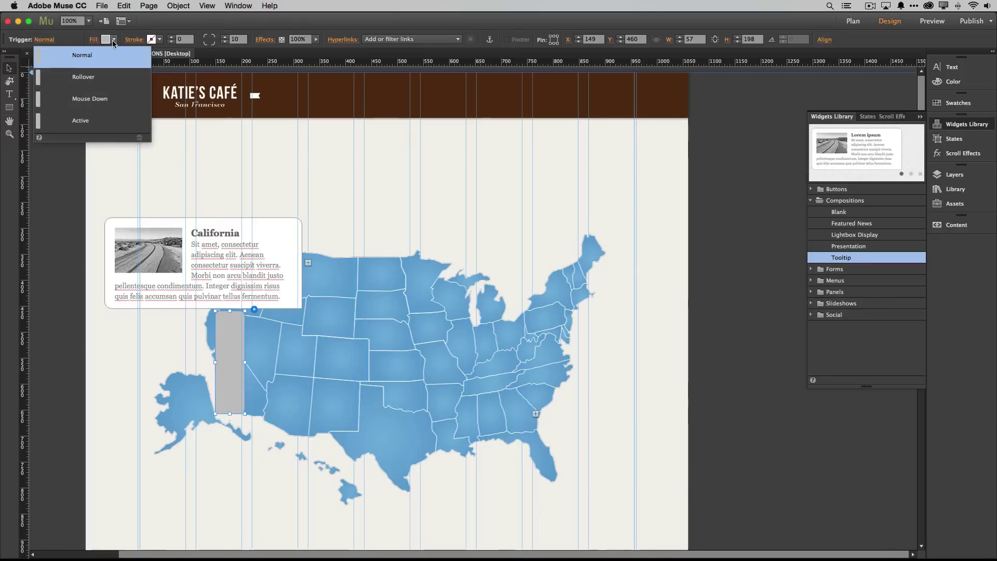
{"action": "left_click", "coordinate": [114, 40]}
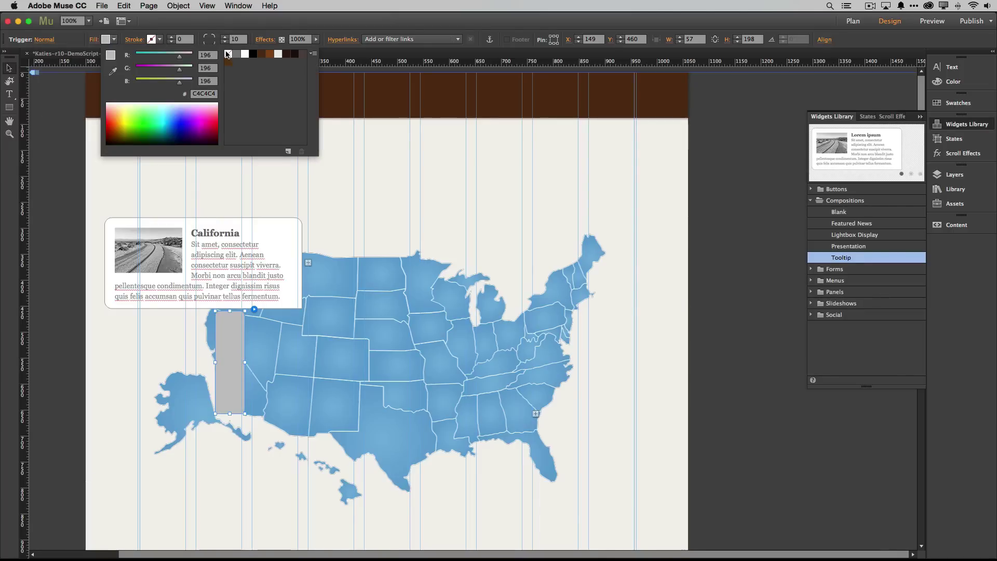
{"action": "left_click", "coordinate": [227, 53]}
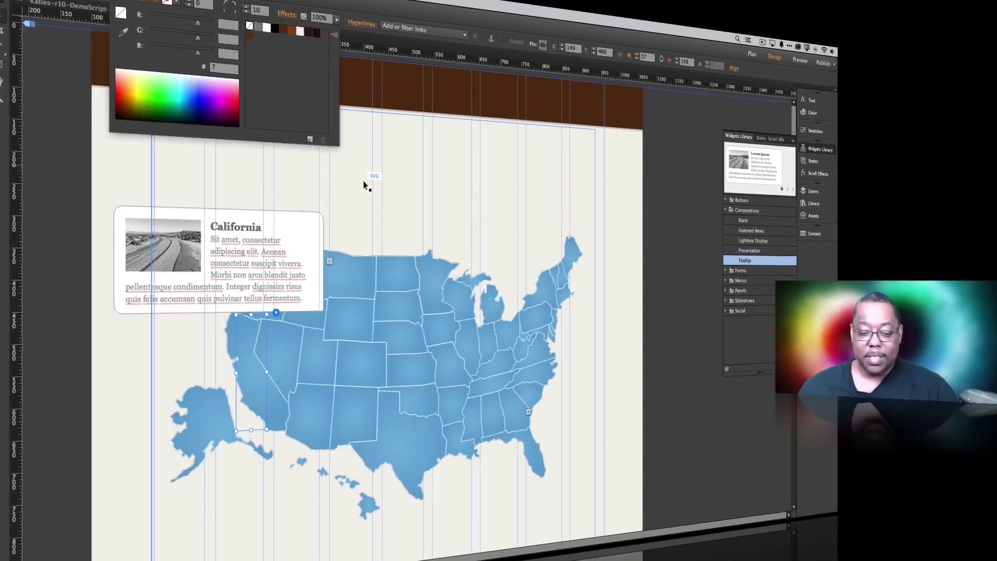
{"action": "key", "text": "Escape"}
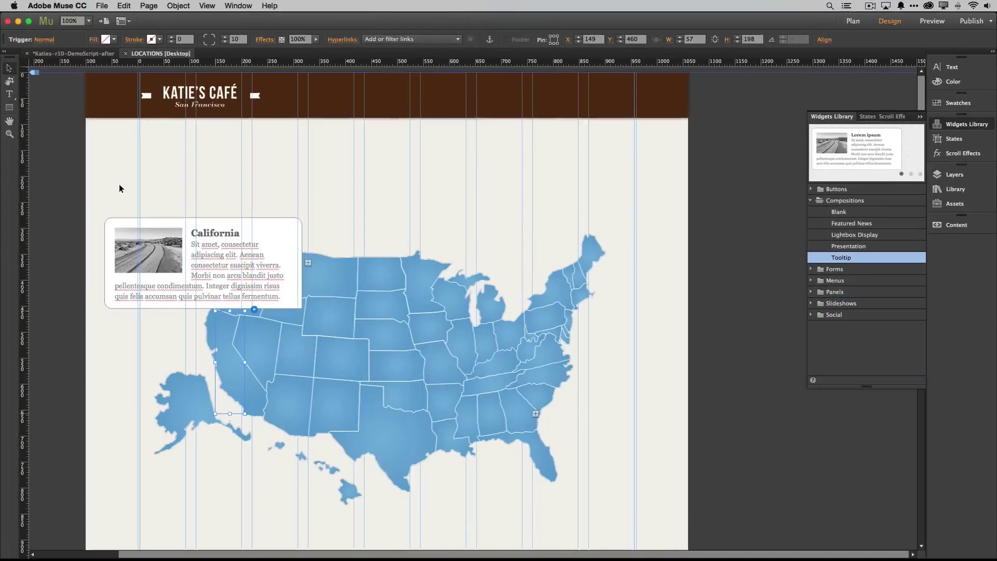
Deselect everything and preview the LOCATIONS page in Chrome via File > Preview Page in Browser.
{"action": "left_click", "coordinate": [119, 188]}
{"action": "left_click", "coordinate": [101, 6]}
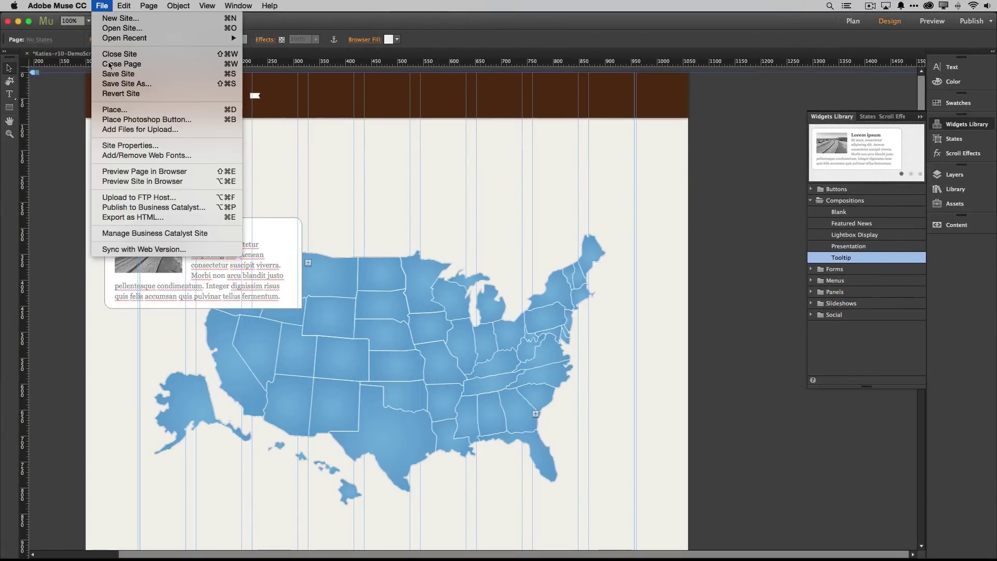
{"action": "left_click", "coordinate": [144, 171]}
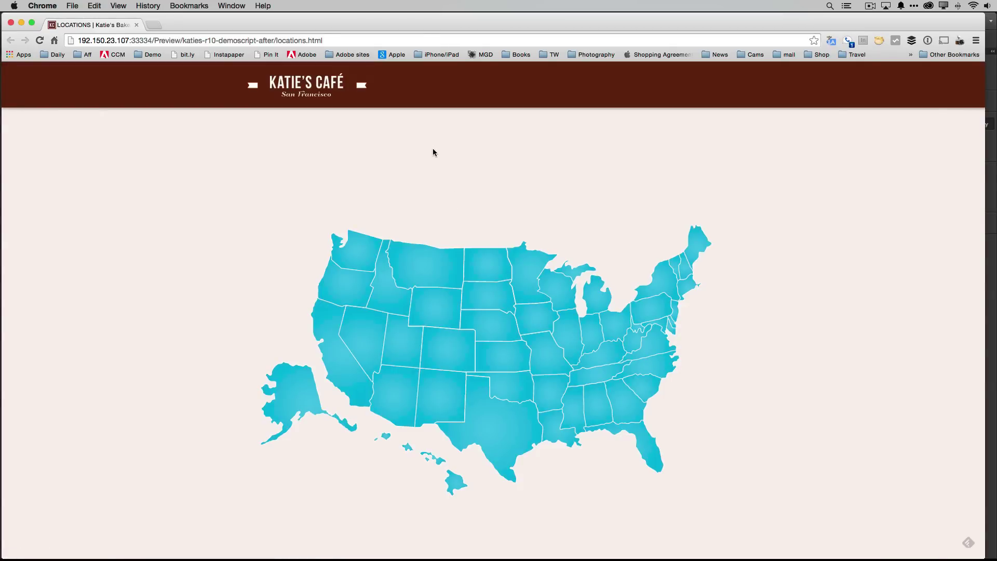
{"action": "mouse_move", "coordinate": [604, 291]}
{"action": "mouse_move", "coordinate": [622, 415]}
{"action": "mouse_move", "coordinate": [351, 390]}
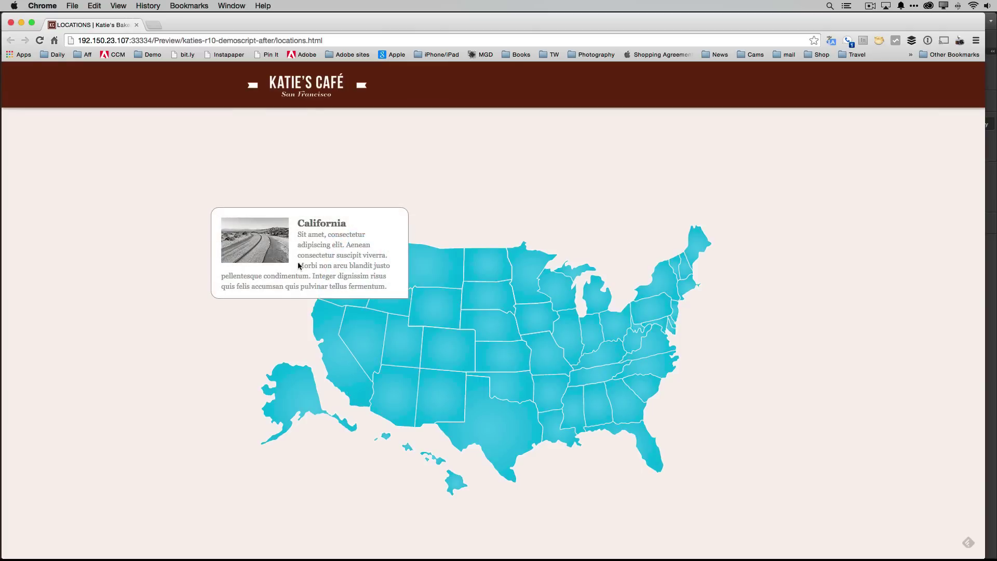
{"action": "left_click_drag", "start_coordinate": [304, 266], "coordinate": [319, 282]}
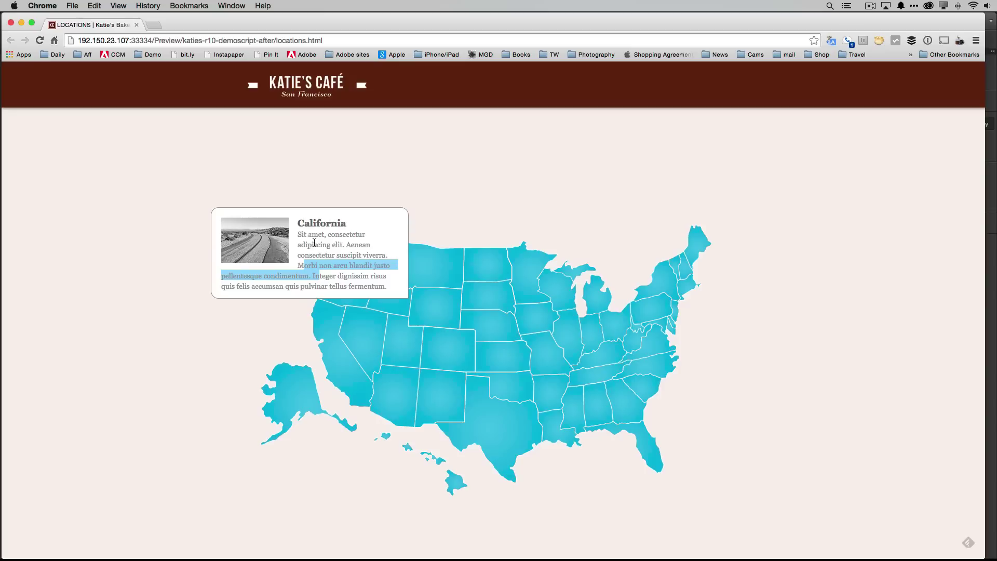